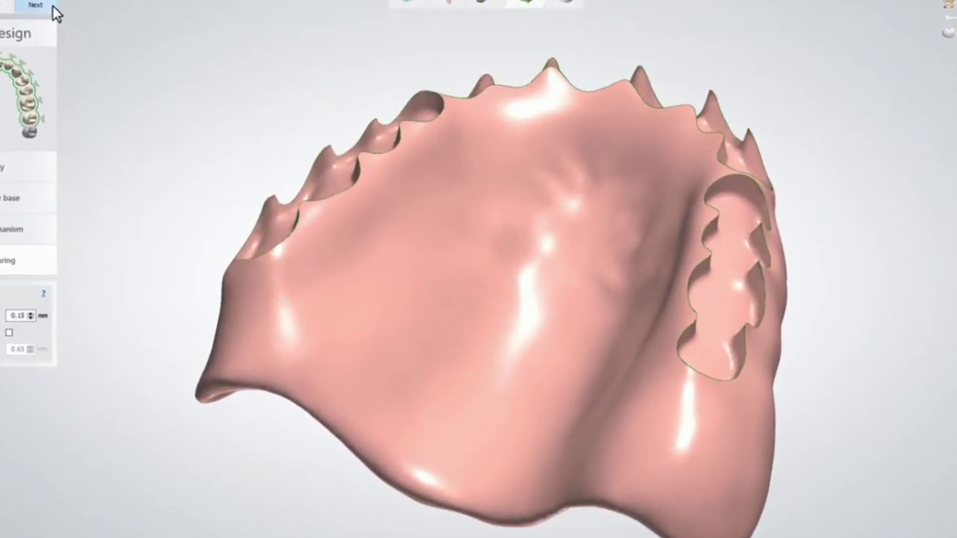
pyautogui.click(59, 11)
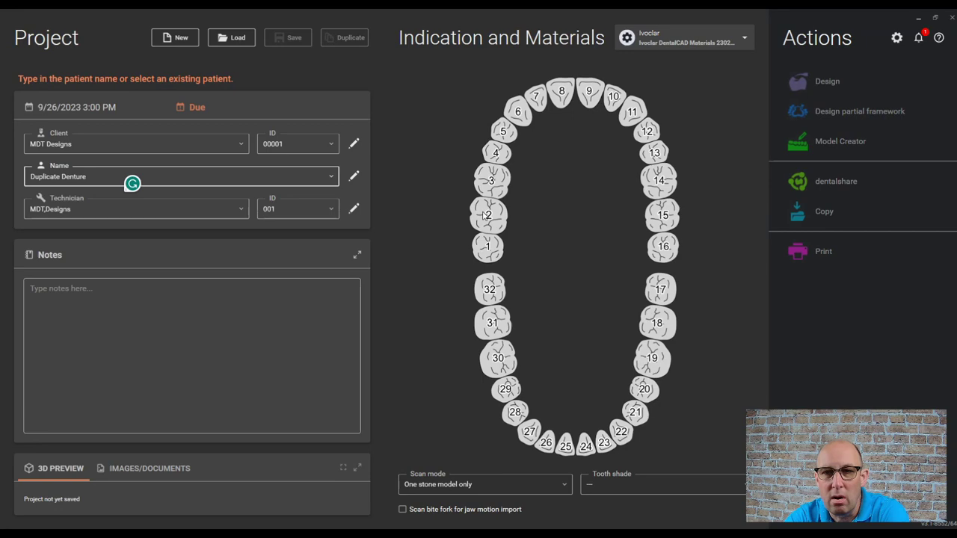
# Assign an upper single arch full denture starting at tooth 2, using the 1:1 Process and a milled Ivotion Try-In.
pyautogui.click(488, 215)
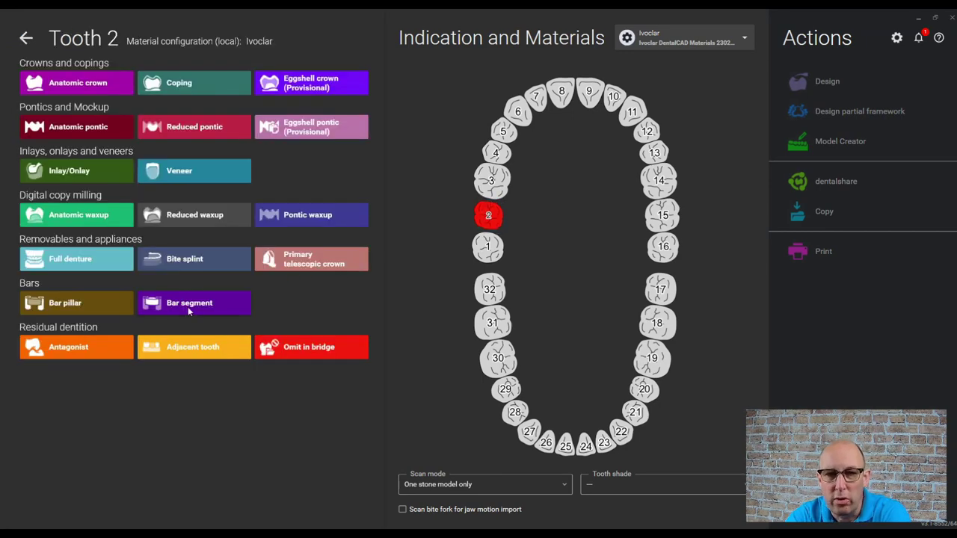
pyautogui.click(78, 258)
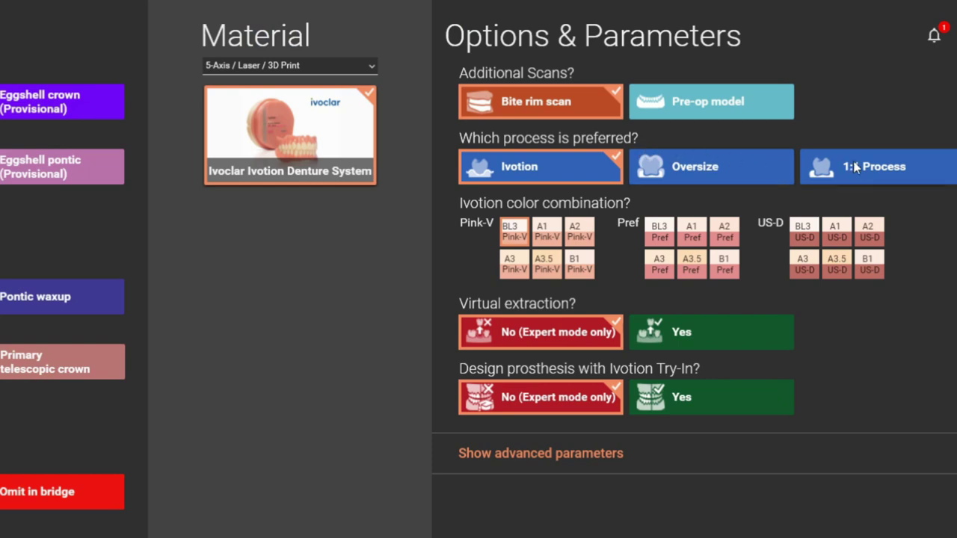
pyautogui.click(881, 164)
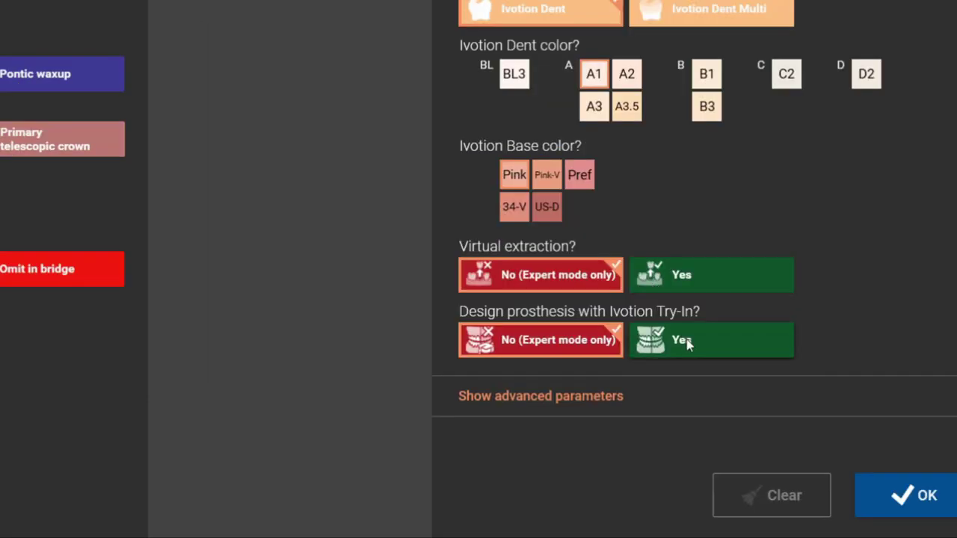
pyautogui.click(688, 343)
pyautogui.click(731, 406)
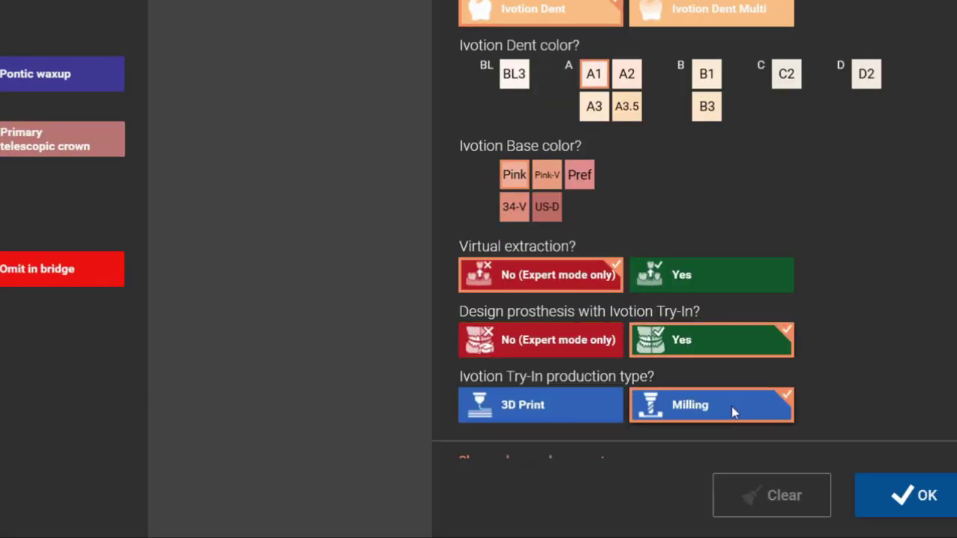
pyautogui.click(940, 508)
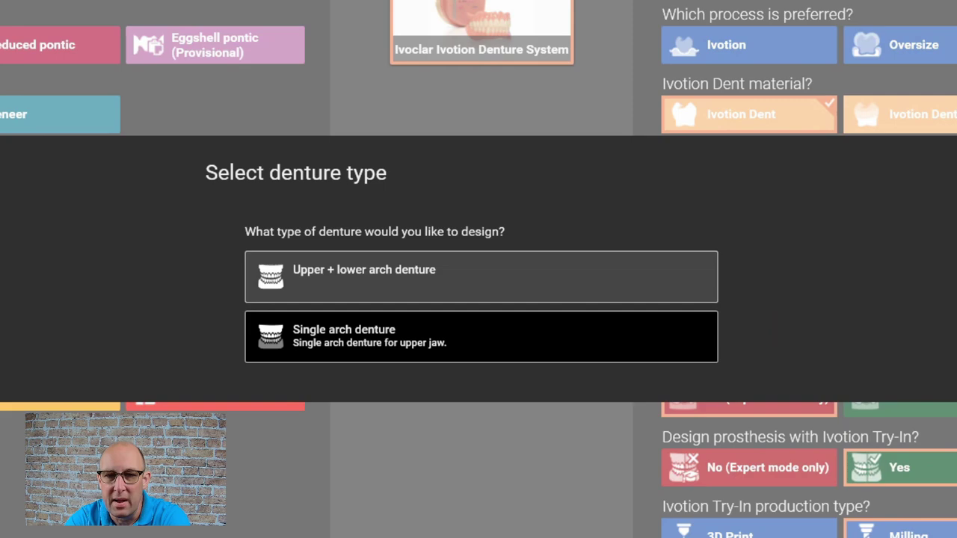
pyautogui.click(475, 346)
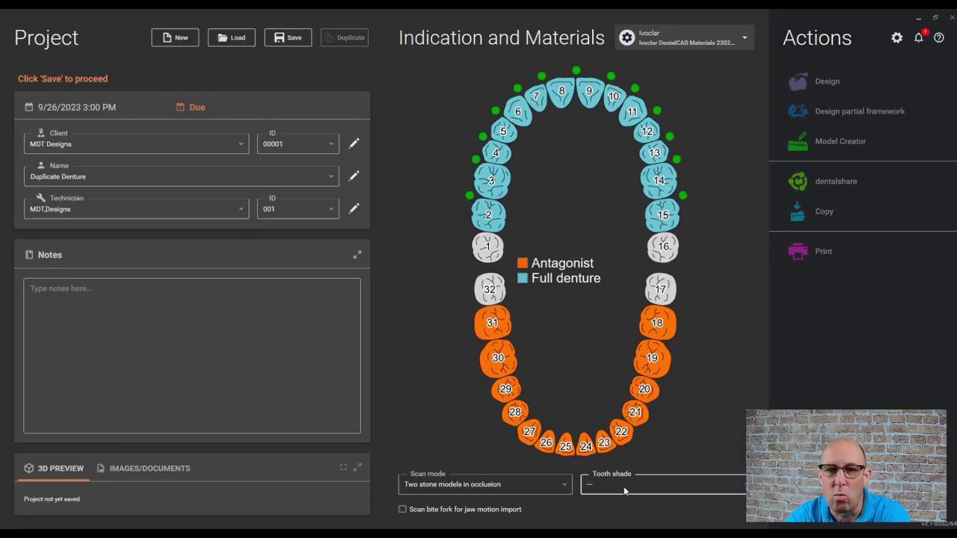
# Set the tooth shade to A1 and save the project.
pyautogui.click(626, 486)
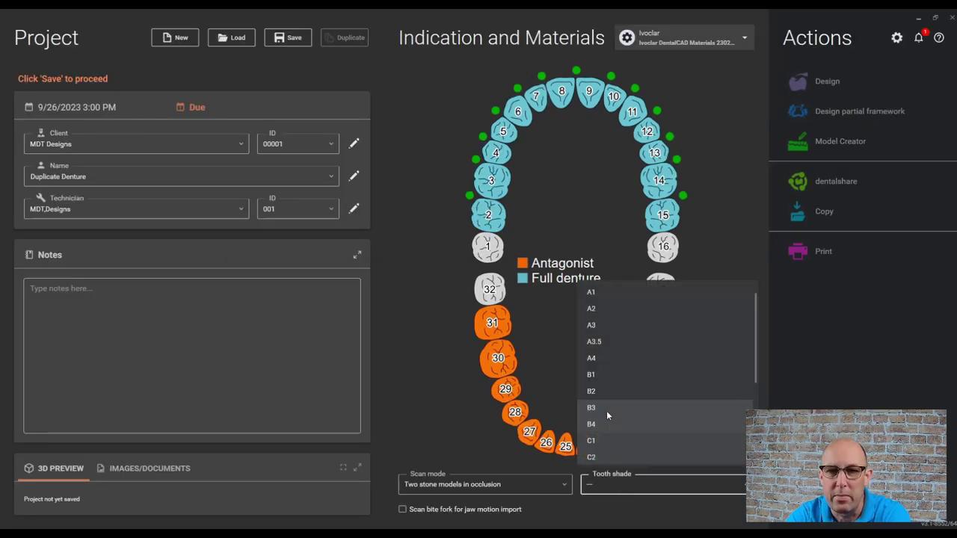
pyautogui.click(592, 309)
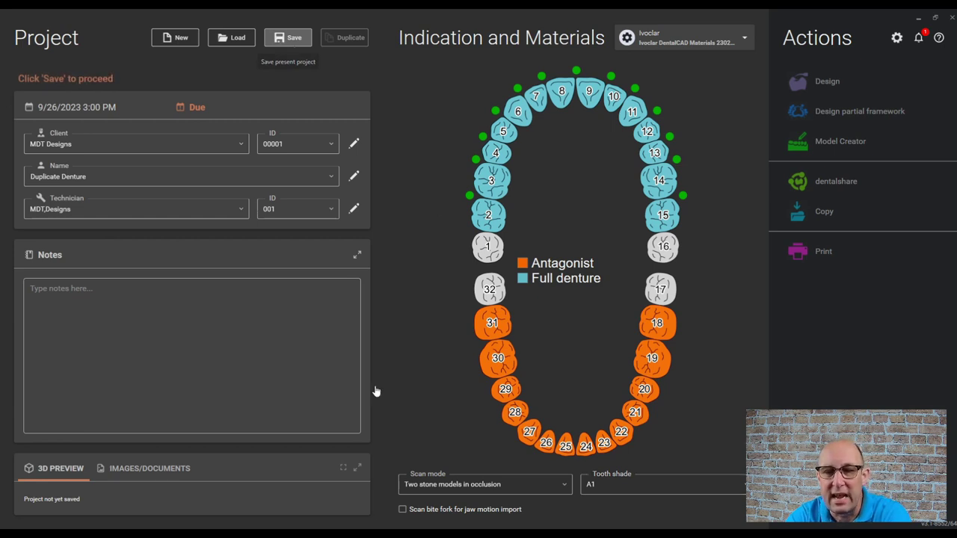
pyautogui.click(288, 37)
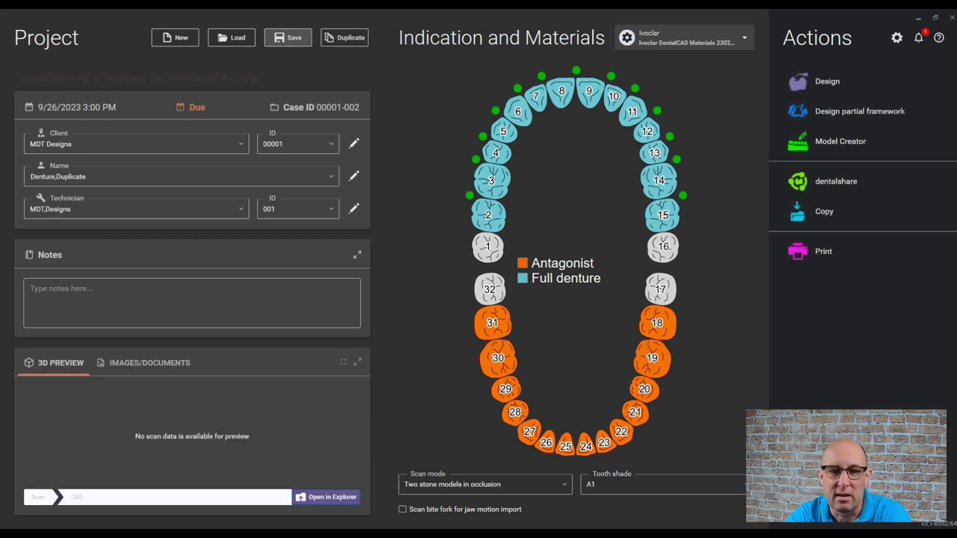
# Open the case for design and clean up the jaw scan by deleting the loose rear fragments and closing its holes.
pyautogui.click(832, 82)
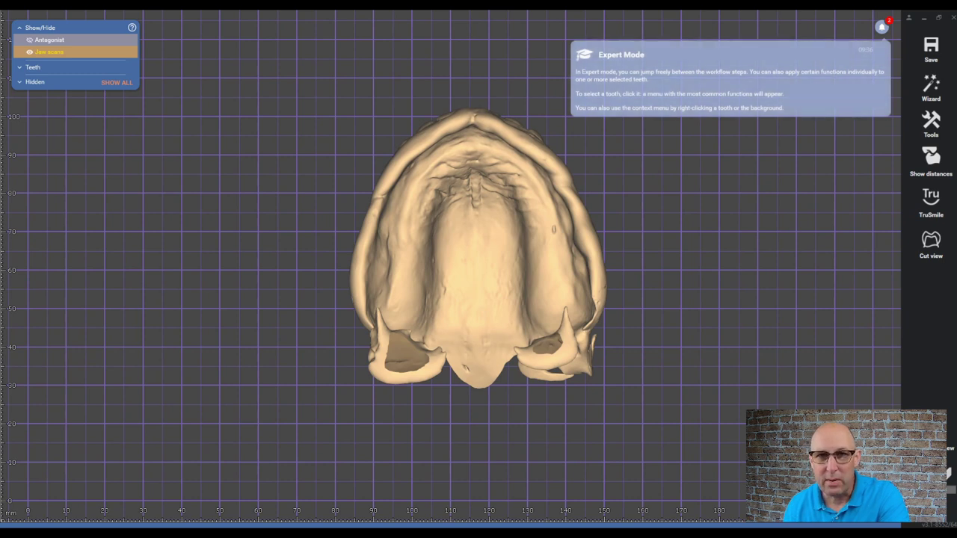
pyautogui.rightClick(463, 186)
pyautogui.click(508, 238)
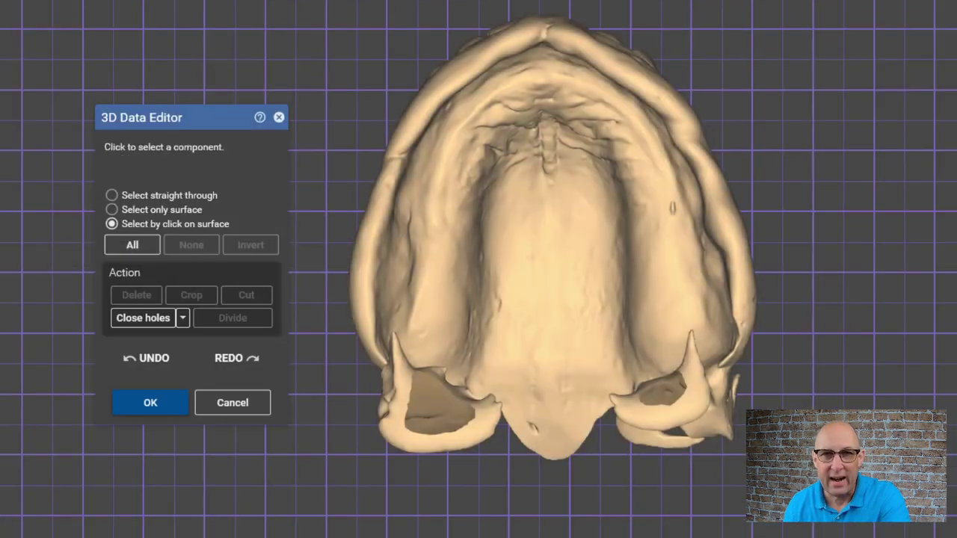
pyautogui.click(546, 377)
pyautogui.press('Delete')
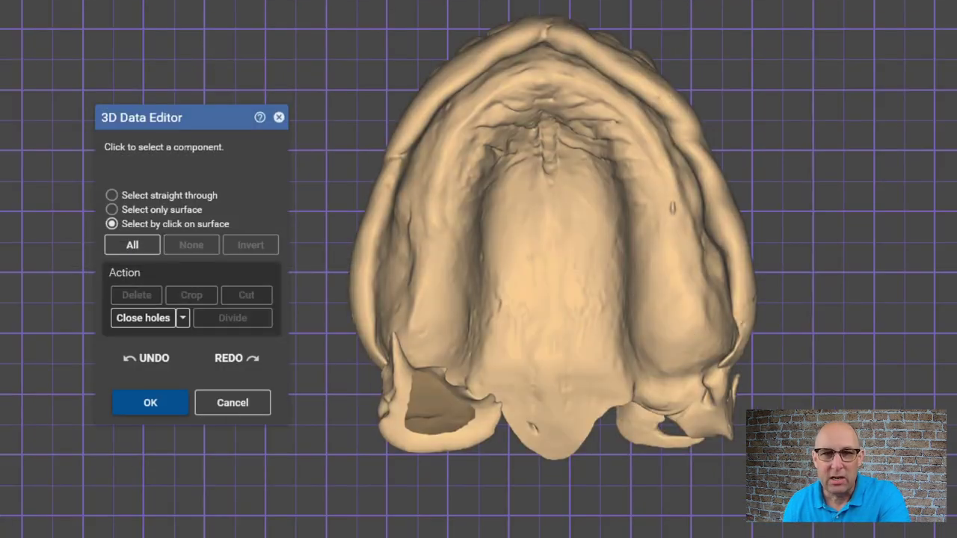
pyautogui.click(652, 438)
pyautogui.press('Delete')
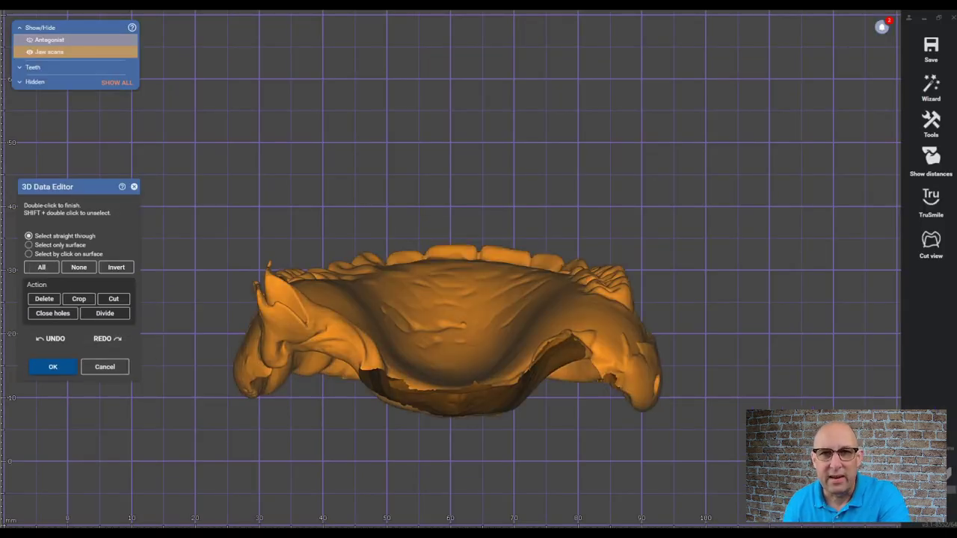
pyautogui.click(52, 313)
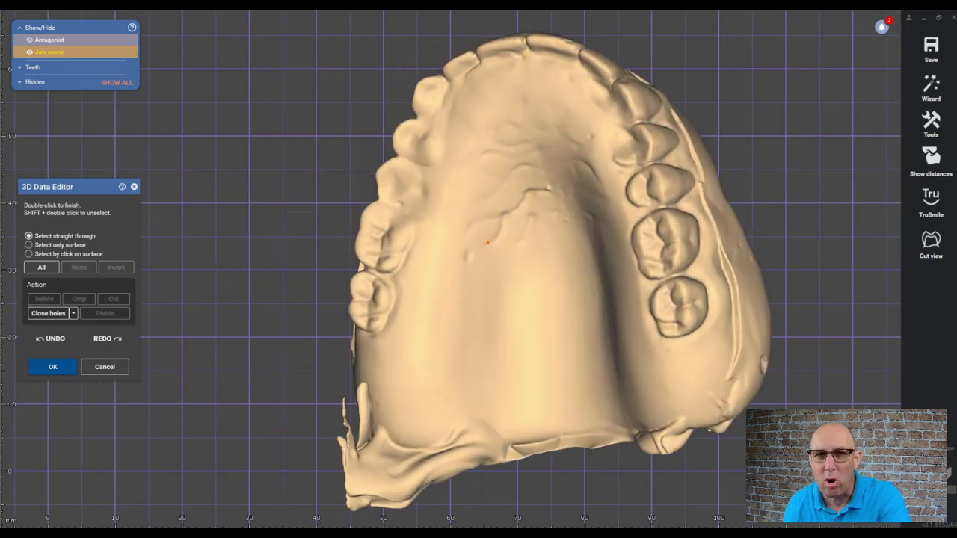
# Outline the denture scan's intaglio surface, invert the selection, deselect the stray palate areas and delete everything outside the intaglio.
pyautogui.moveTo(488, 243); pyautogui.dragTo(314, 242, button='right')
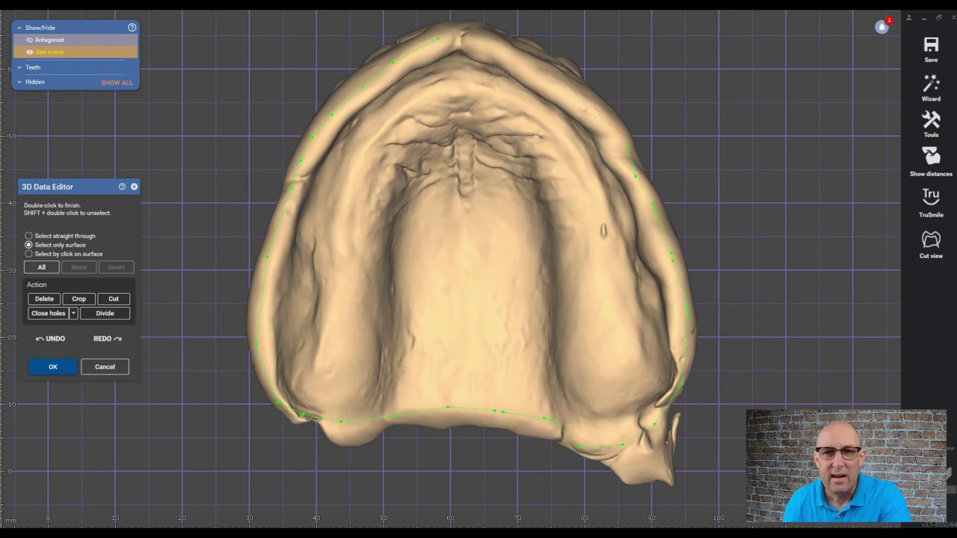
pyautogui.doubleClick(464, 37)
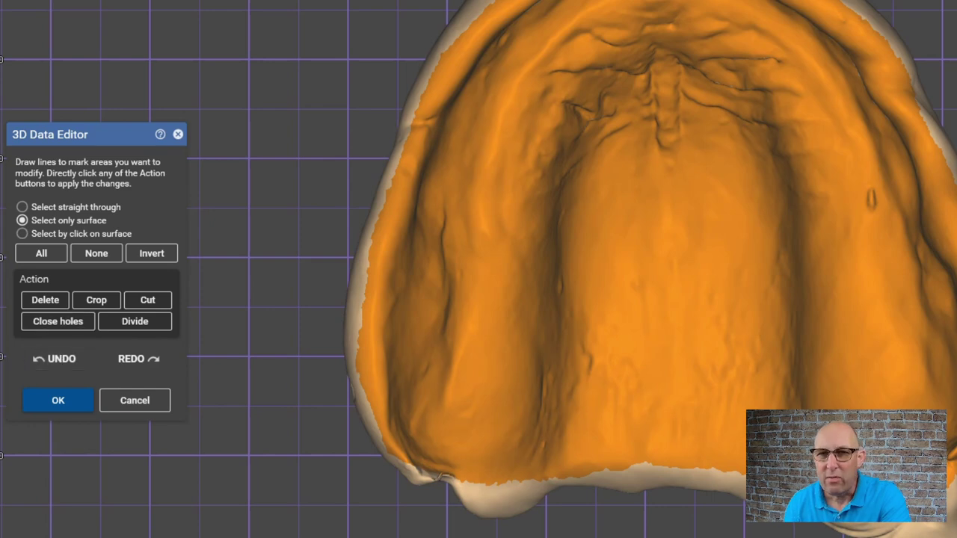
pyautogui.click(152, 253)
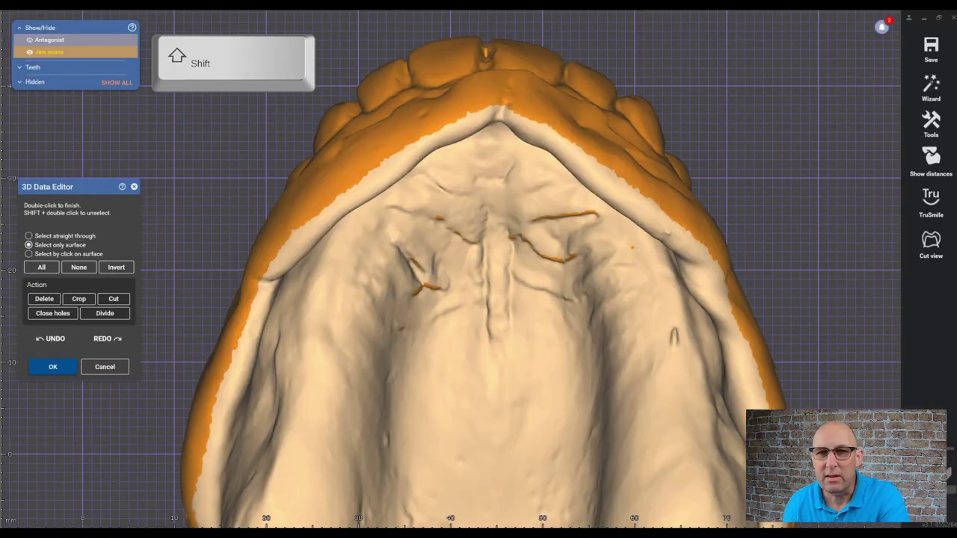
pyautogui.moveTo(632, 234)
pyautogui.mouseDown()
pyautogui.moveTo(606, 212)
pyautogui.moveTo(449, 189)
pyautogui.moveTo(348, 250)
pyautogui.moveTo(527, 383)
pyautogui.moveTo(629, 328)
pyautogui.mouseUp()
pyautogui.keyDown('shift'); pyautogui.doubleClick(629, 328); pyautogui.keyUp('shift')
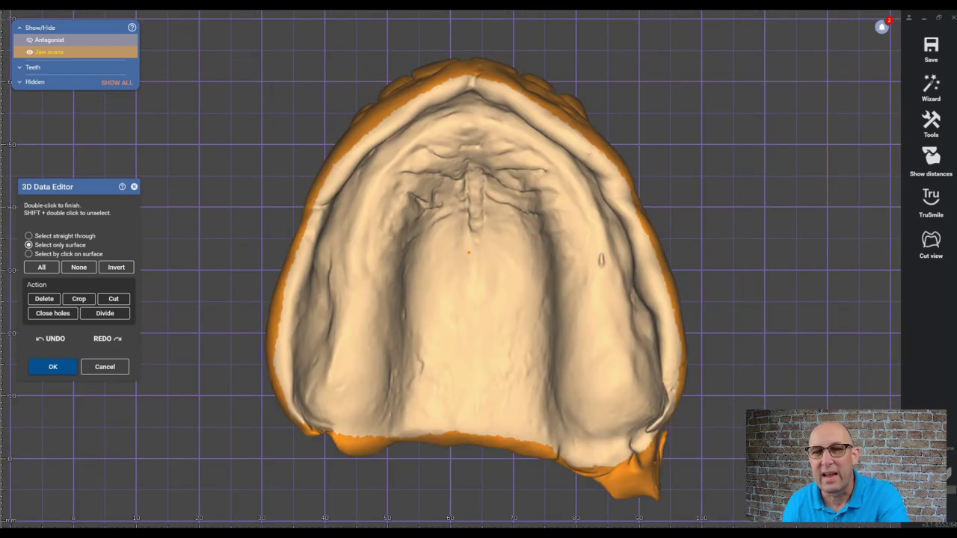
pyautogui.press('Delete')
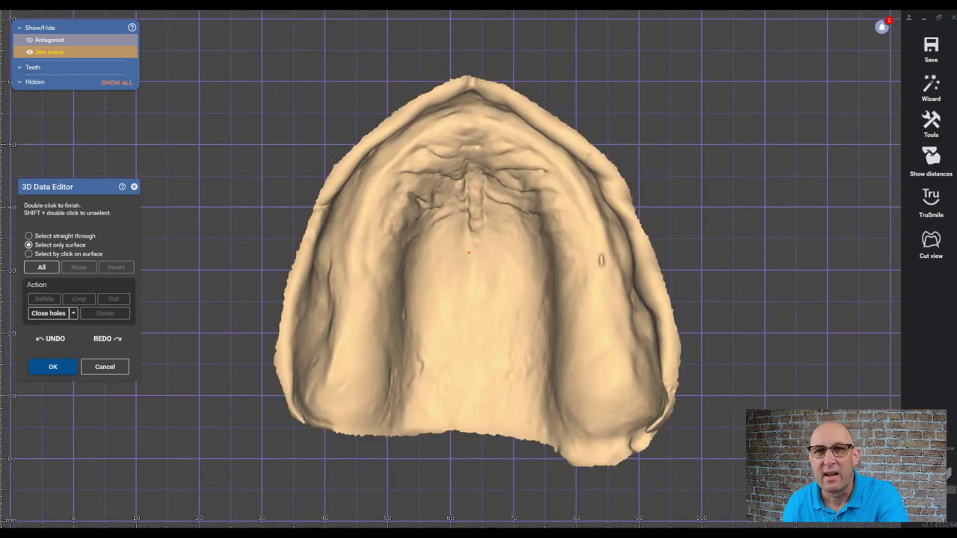
# Show the triangle orientation of the trimmed jaw scan and invert it.
pyautogui.moveTo(432, 253); pyautogui.dragTo(485, 260, button='right')
pyautogui.rightClick(486, 260)
pyautogui.click(528, 271)
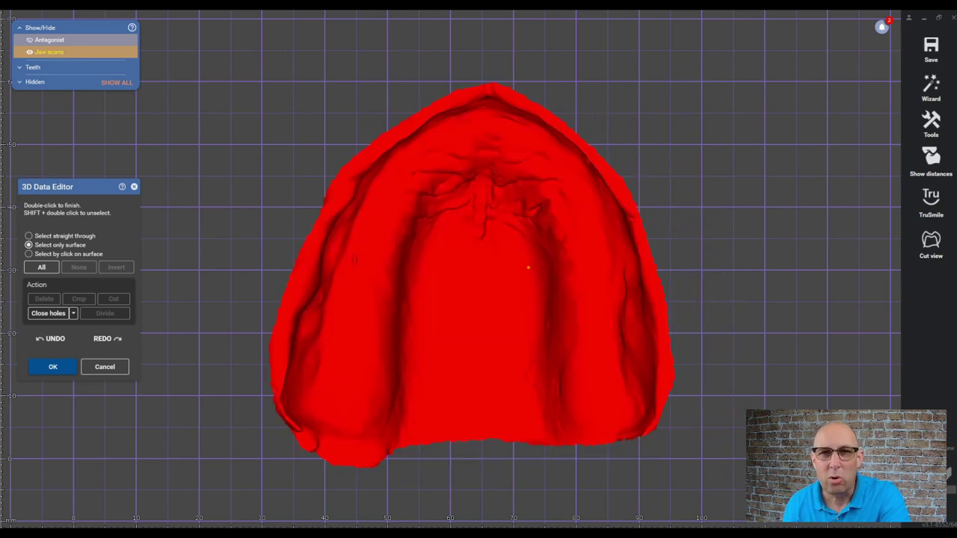
pyautogui.moveTo(491, 187); pyautogui.dragTo(490, 229, button='right')
pyautogui.rightClick(489, 229)
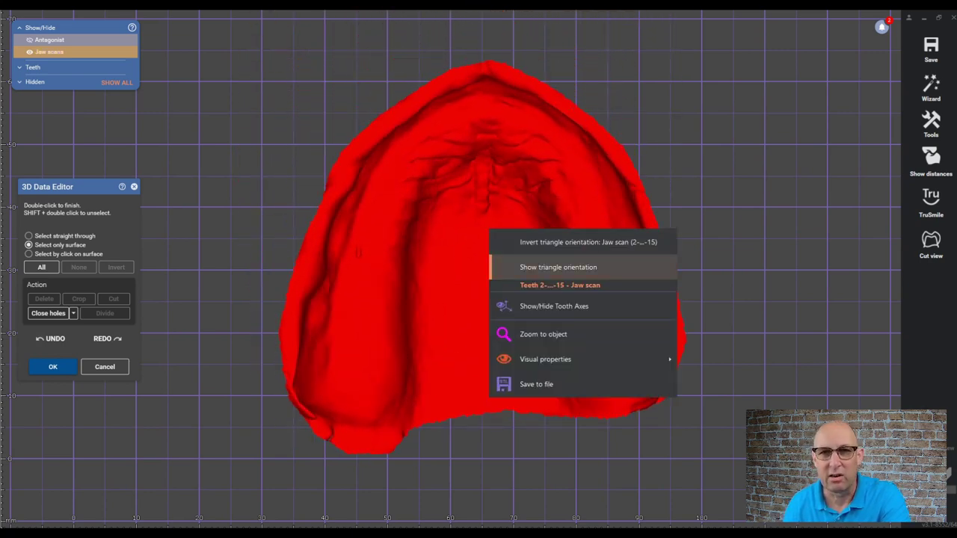
pyautogui.click(544, 242)
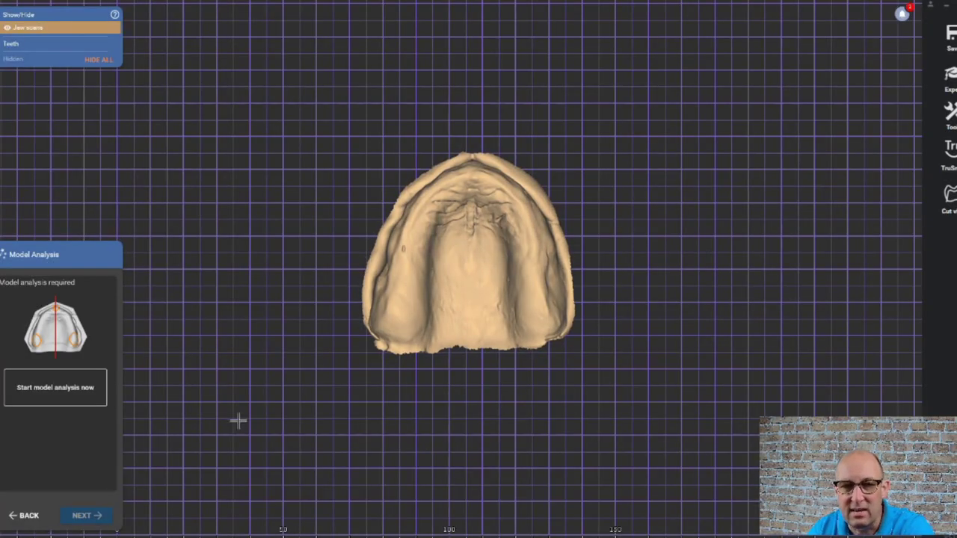
pyautogui.click(34, 388)
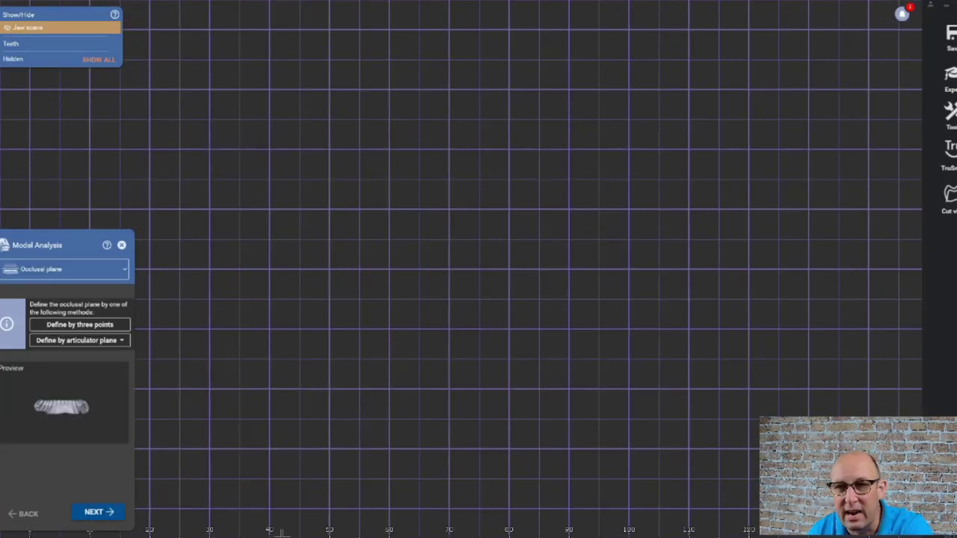
pyautogui.click(125, 271)
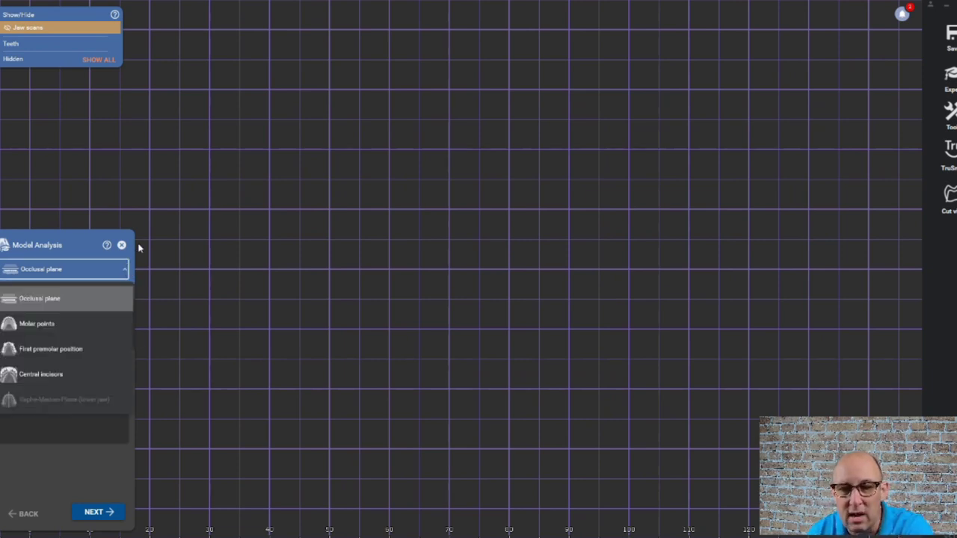
pyautogui.click(65, 331)
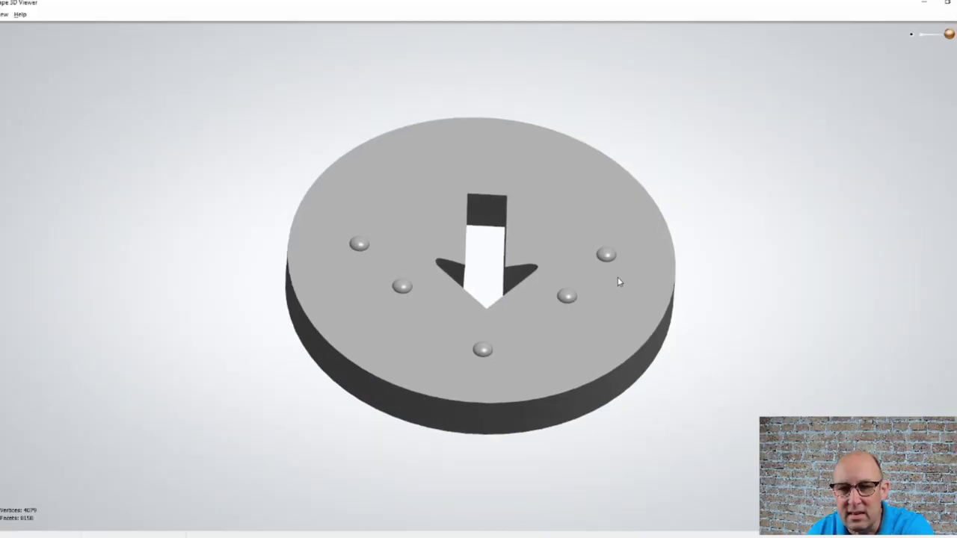
# Examine the disc with the arrow cutout and five bumps in the 3D viewer, and its position below the jaw scan in the design.
pyautogui.moveTo(618, 277); pyautogui.dragTo(392, 261)
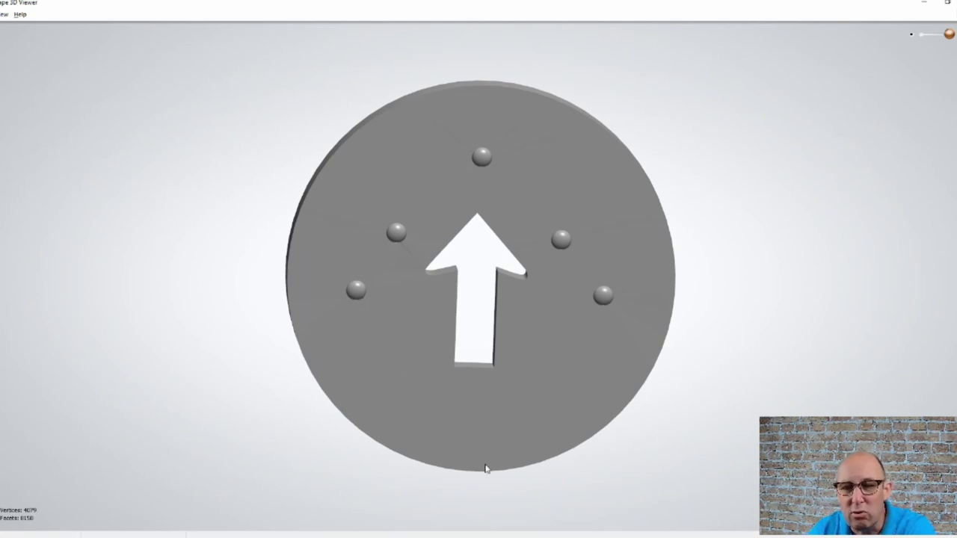
pyautogui.moveTo(504, 442); pyautogui.dragTo(500, 382)
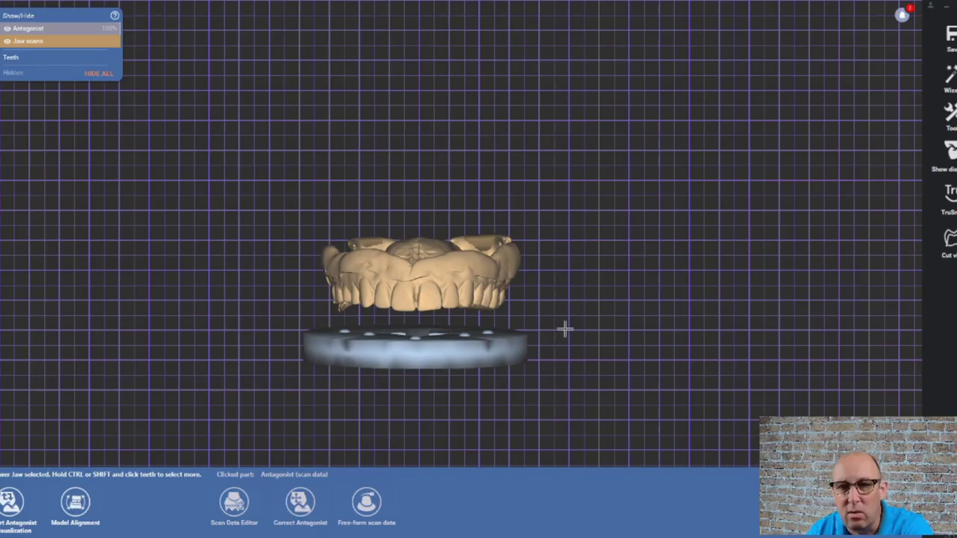
pyautogui.moveTo(565, 329); pyautogui.dragTo(564, 334, button='right')
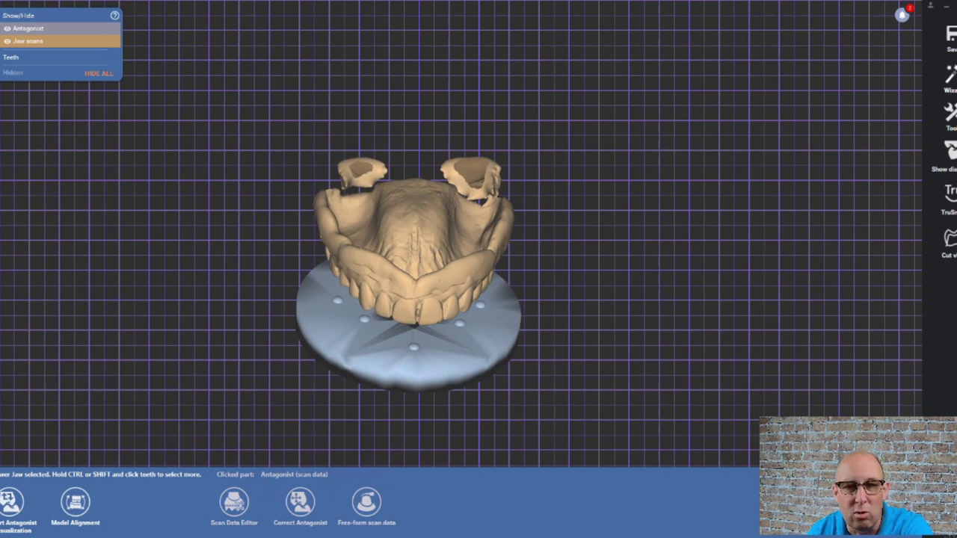
# Start the model analysis and define the occlusal plane by three points on the disc's outer left, outer right and front center bumps.
pyautogui.click(948, 75)
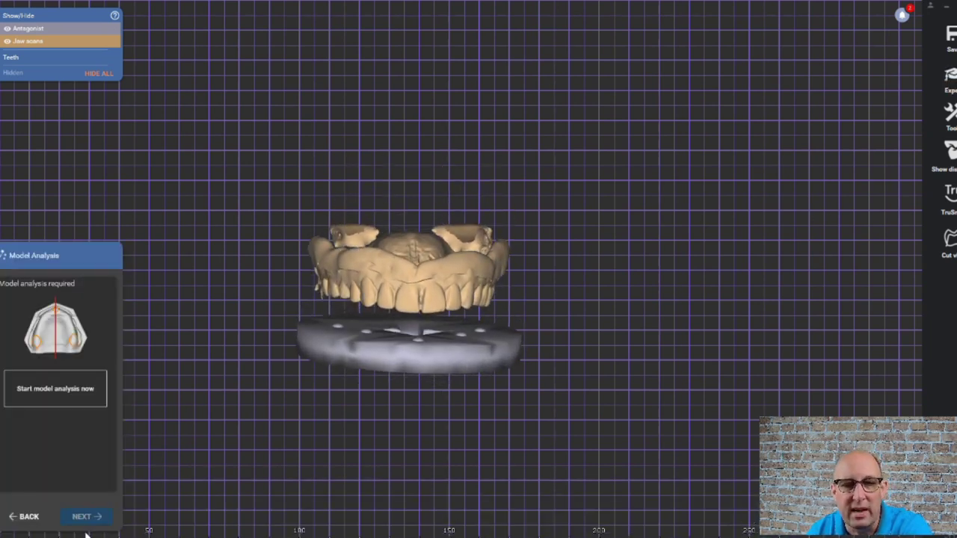
pyautogui.click(52, 389)
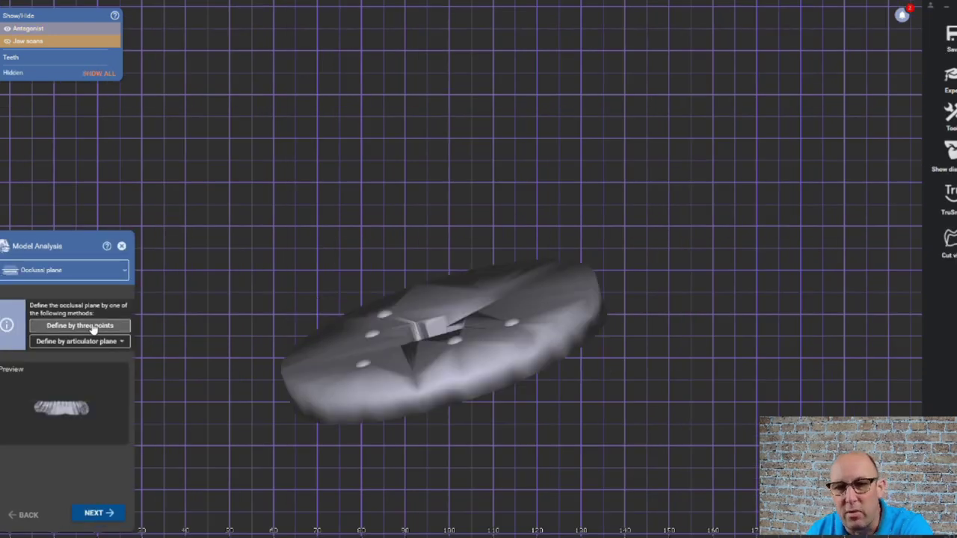
pyautogui.click(98, 325)
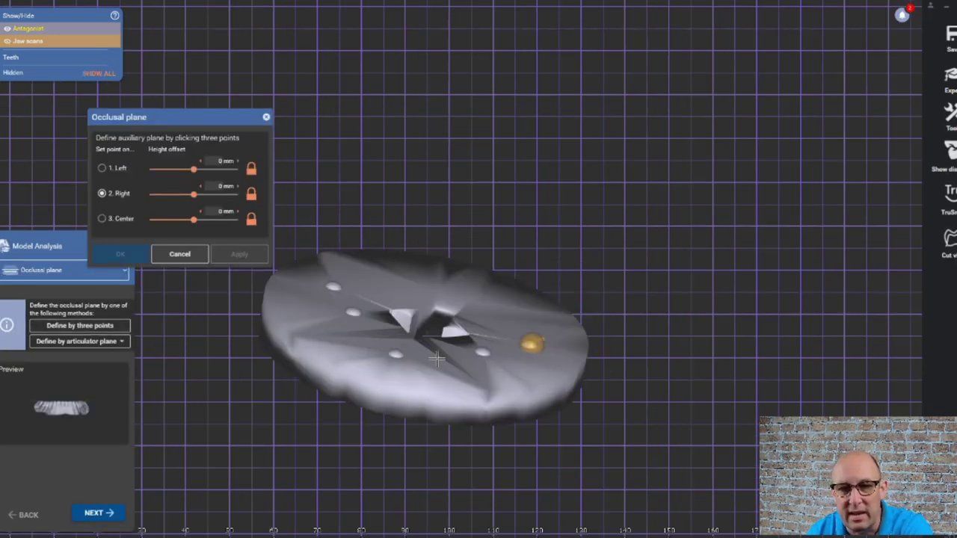
pyautogui.click(334, 283)
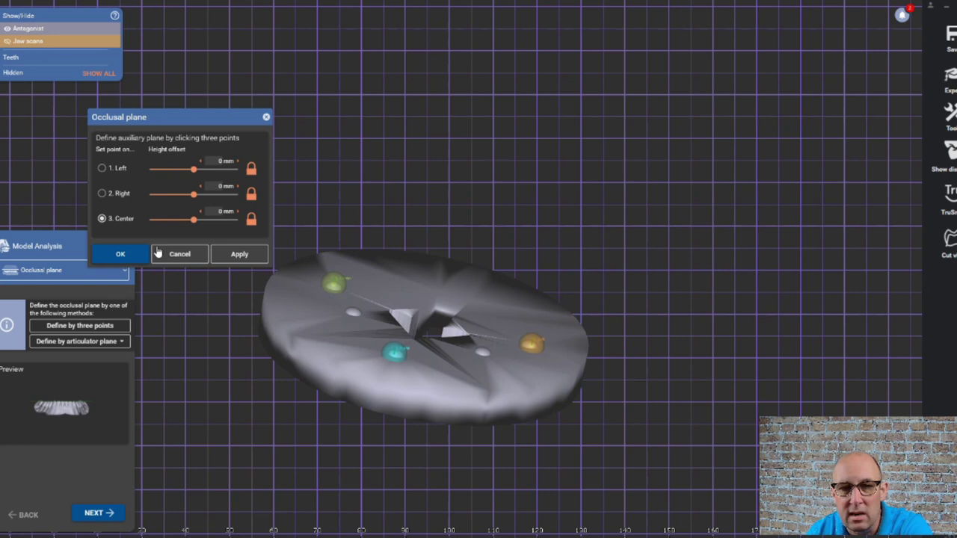
pyautogui.click(240, 255)
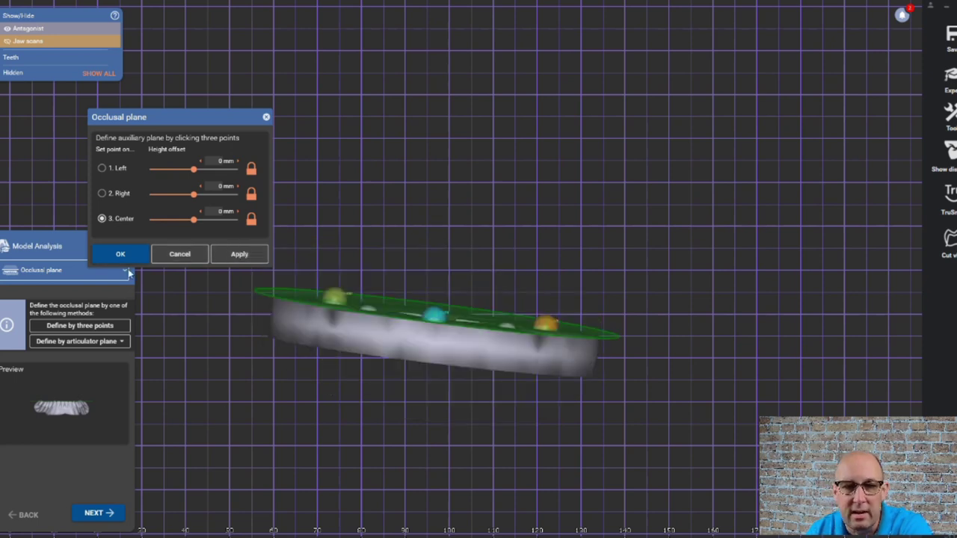
pyautogui.click(92, 517)
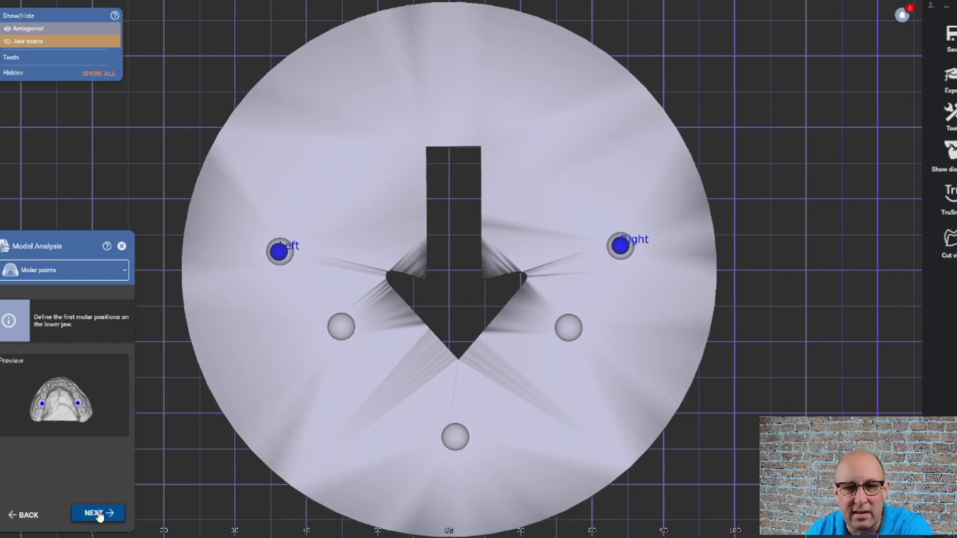
# Define the first premolar points on the disc's inner bumps and the central incisor point on its front bump, accepting the proposed raphe median plane.
pyautogui.click(95, 514)
pyautogui.click(342, 332)
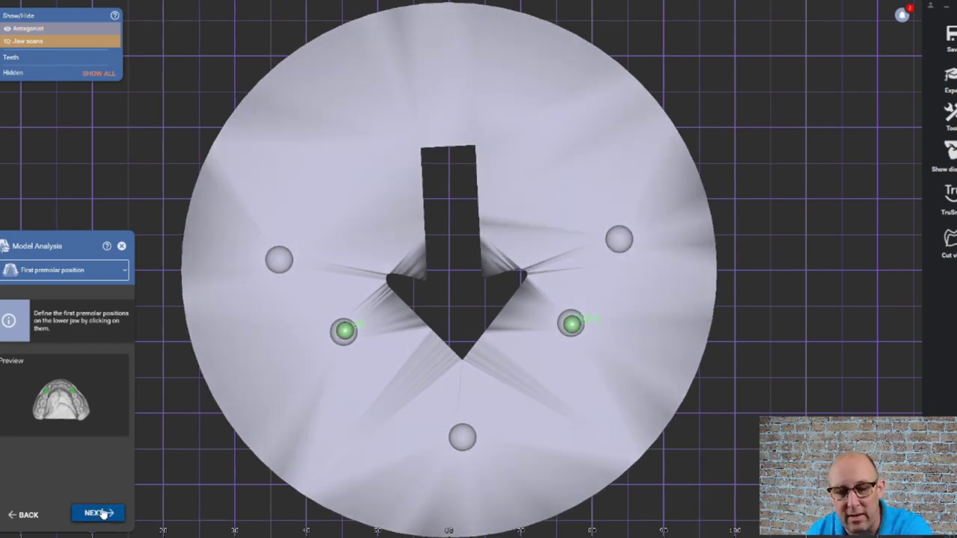
pyautogui.click(99, 514)
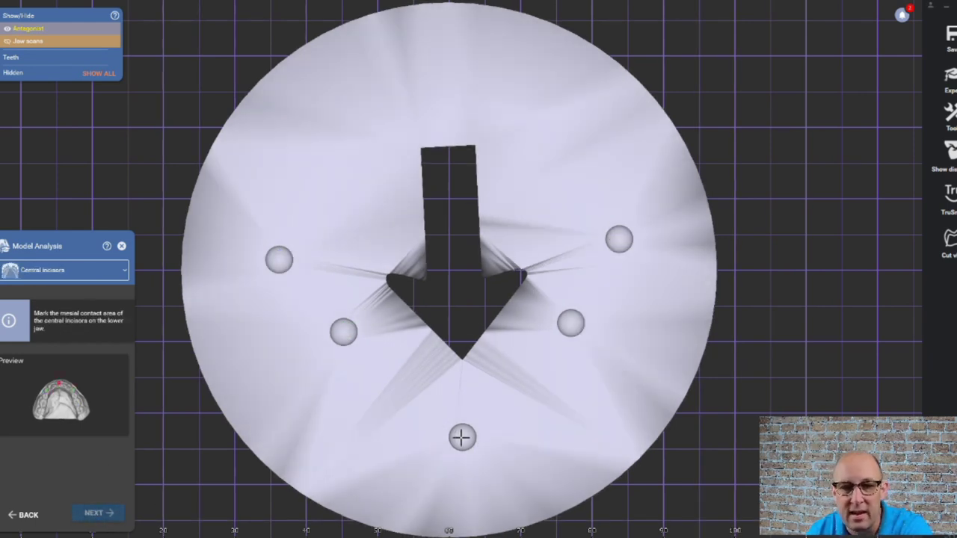
pyautogui.click(462, 437)
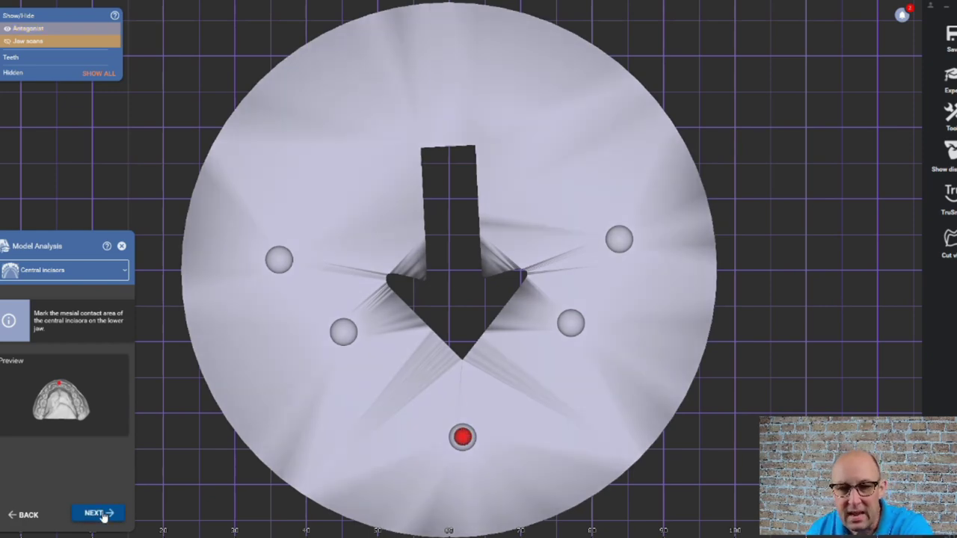
pyautogui.click(99, 514)
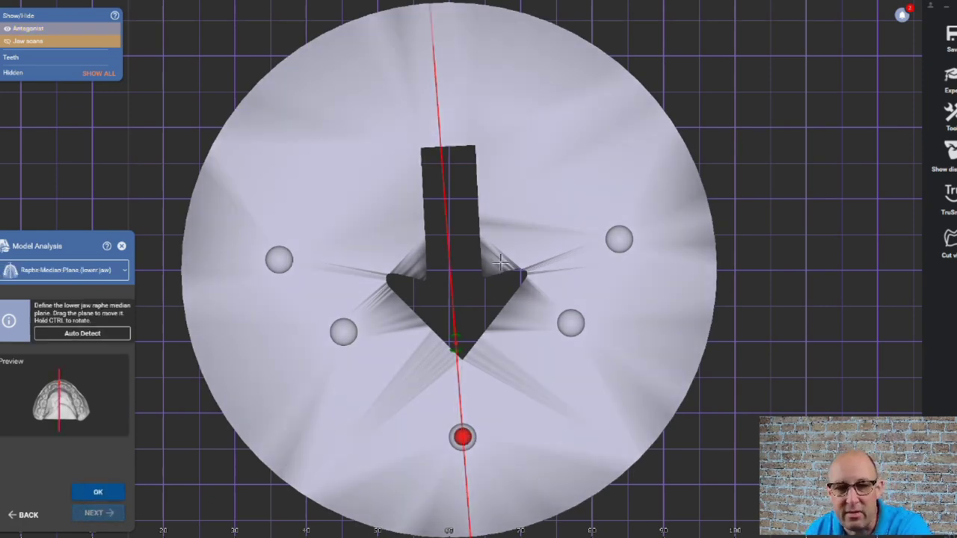
pyautogui.click(99, 492)
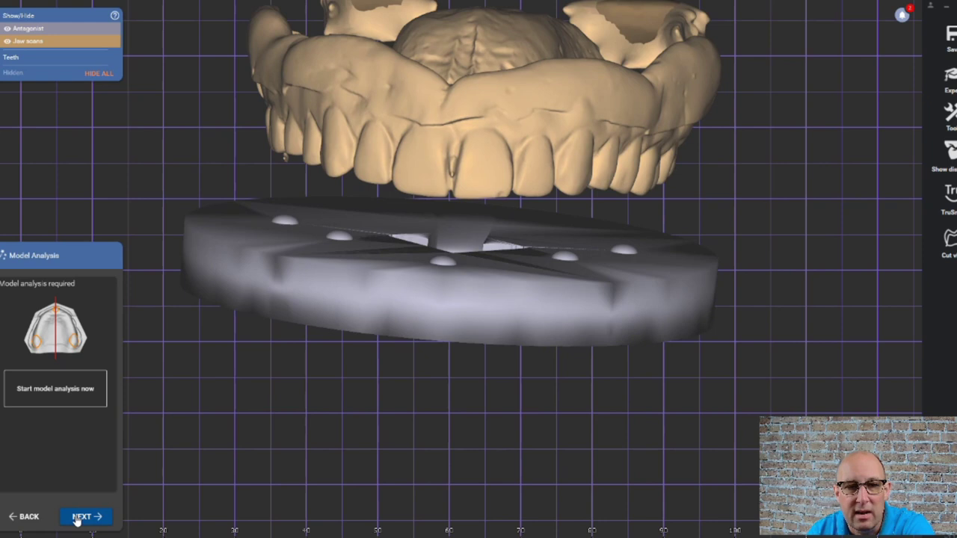
# Place denture teeth using the preset Ivoclar Blueline SR Vivodent DCL A11 A3 N3.
pyautogui.click(78, 517)
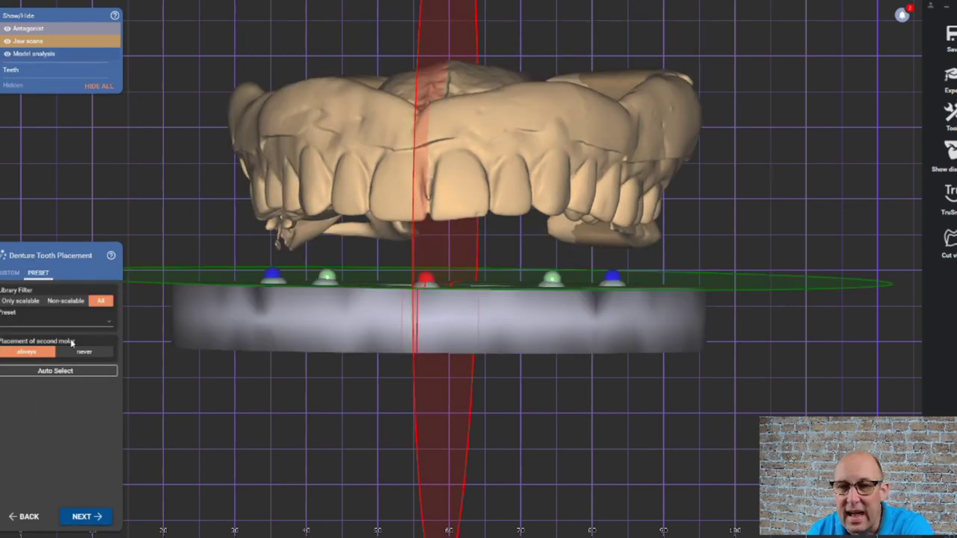
pyautogui.click(107, 324)
pyautogui.scroll(-8, 99, 393)
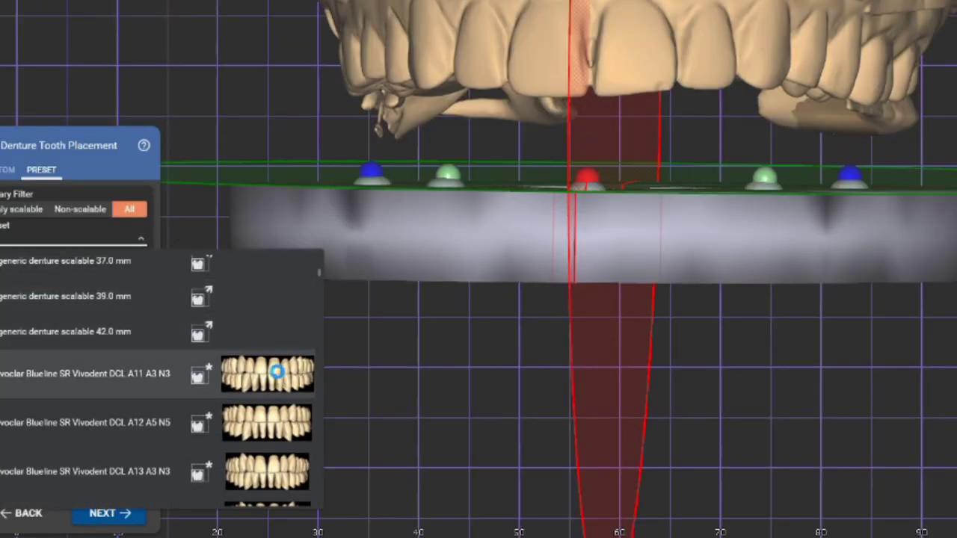
pyautogui.click(277, 372)
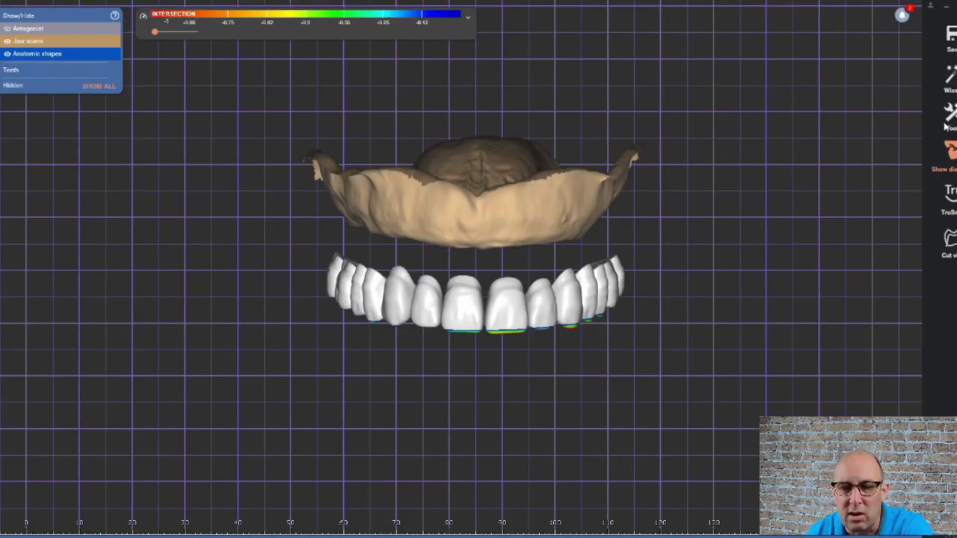
# Load the full denture scan as a pre-op scan mesh stored relative to the scan data, and accept its placement.
pyautogui.click(950, 112)
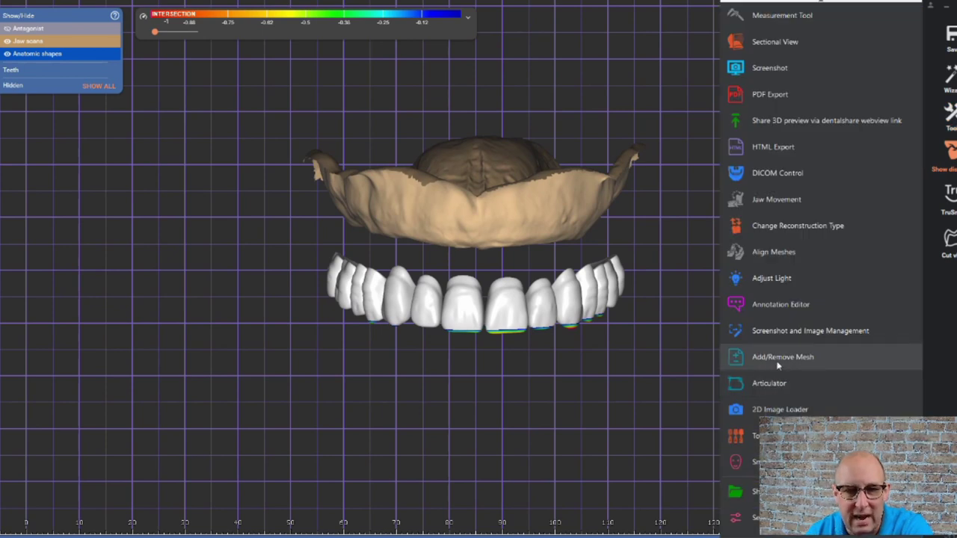
pyautogui.click(778, 362)
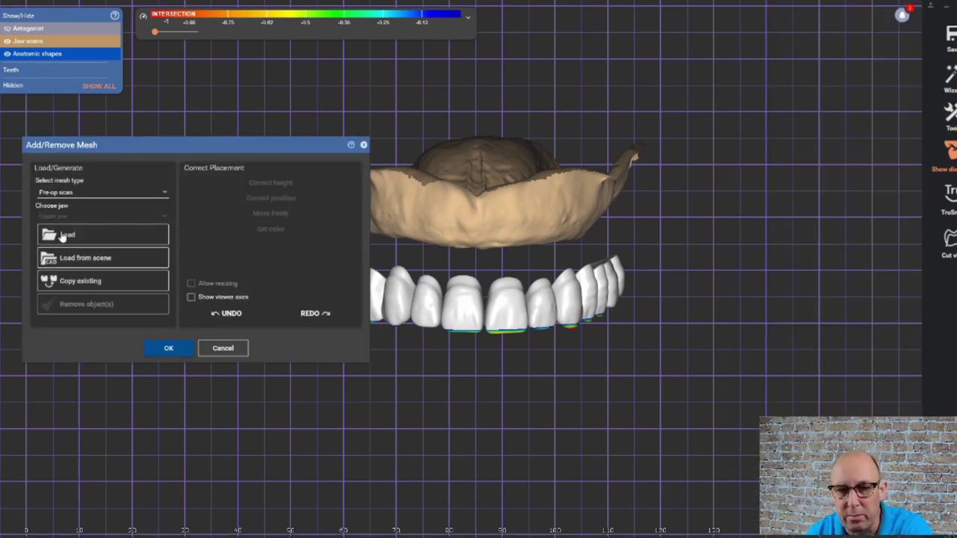
pyautogui.click(63, 237)
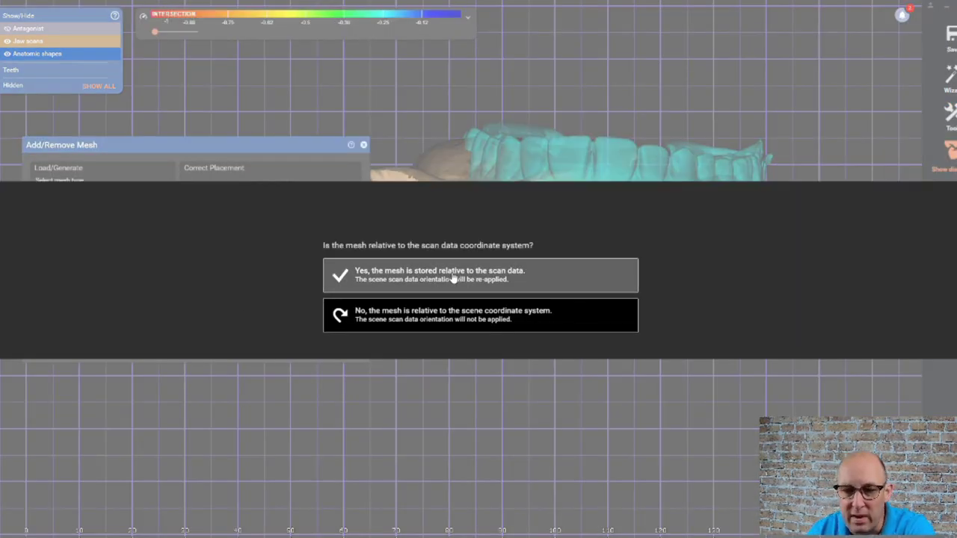
pyautogui.click(449, 276)
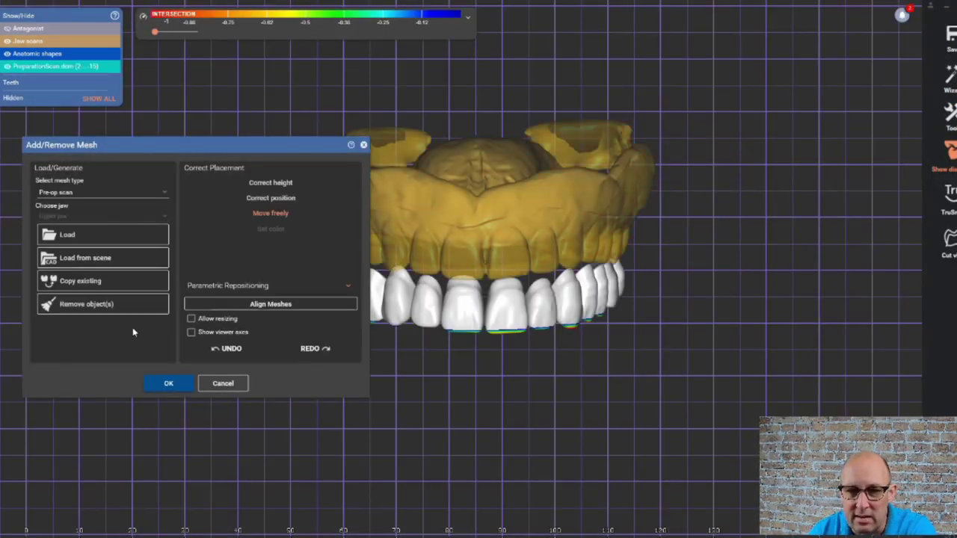
pyautogui.click(169, 384)
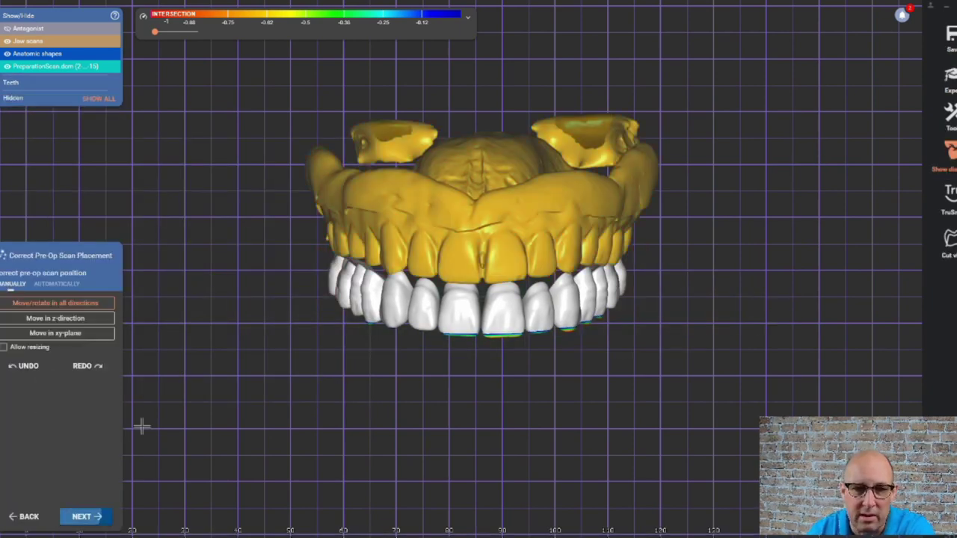
pyautogui.click(97, 518)
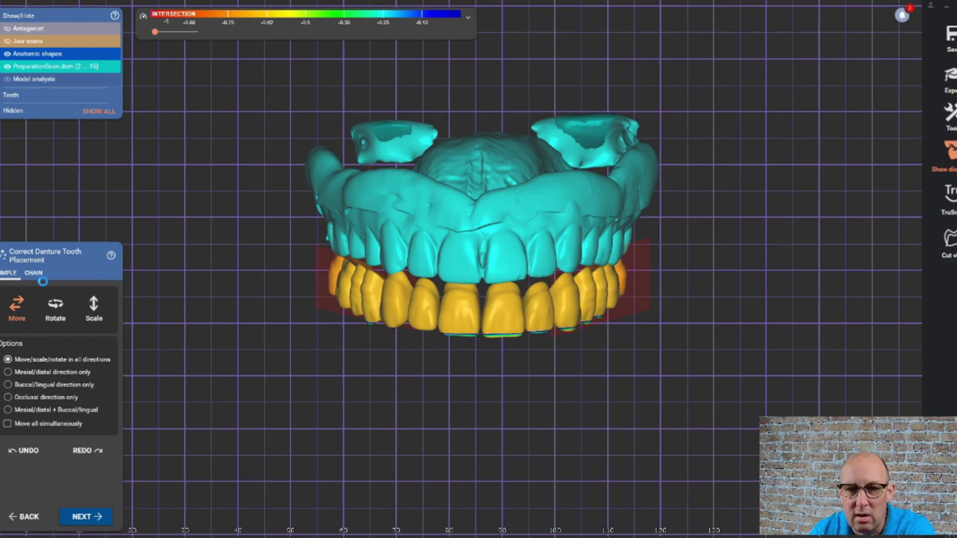
# Align the denture teeth as a chain to the teeth of the pre-op scan and accept the tooth placement.
pyautogui.click(37, 275)
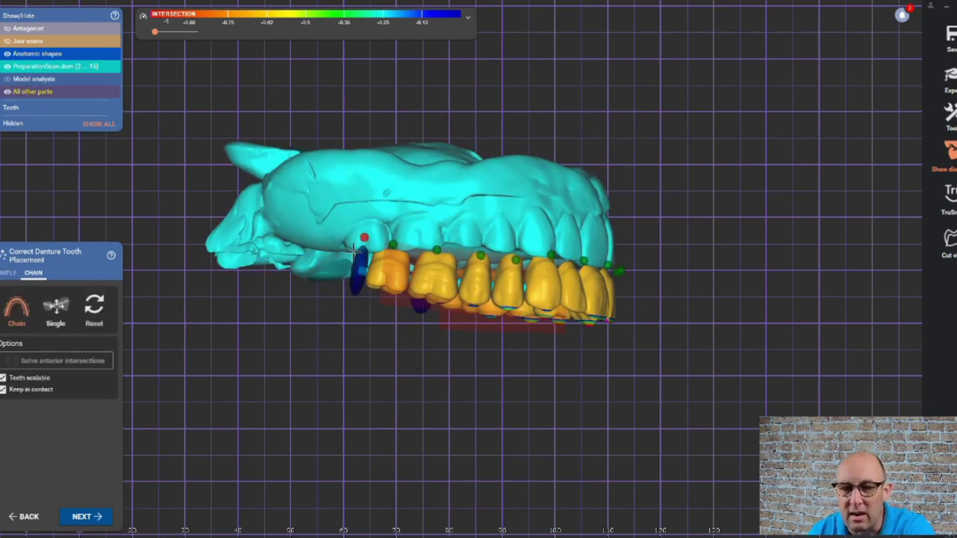
pyautogui.moveTo(353, 251); pyautogui.dragTo(332, 213)
pyautogui.moveTo(496, 297); pyautogui.dragTo(507, 202, button='right')
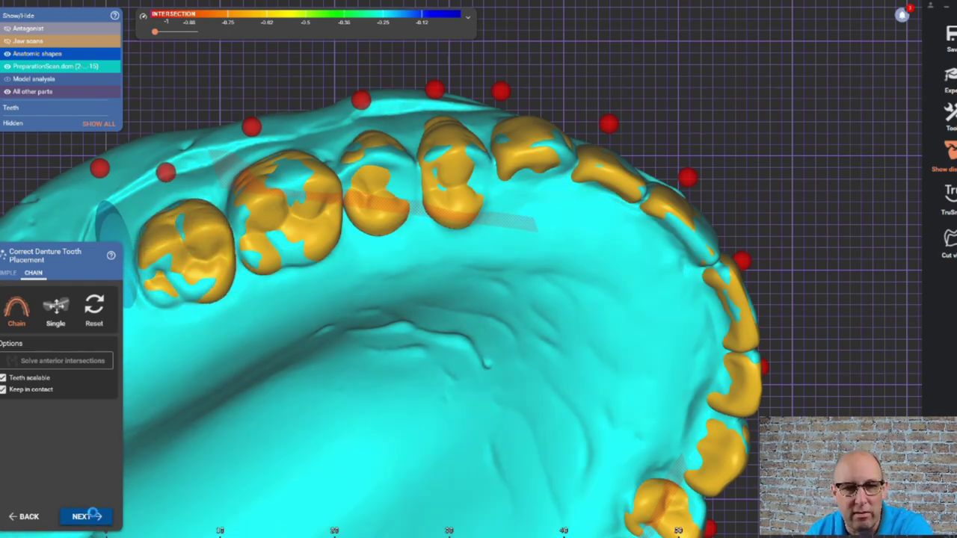
pyautogui.click(88, 516)
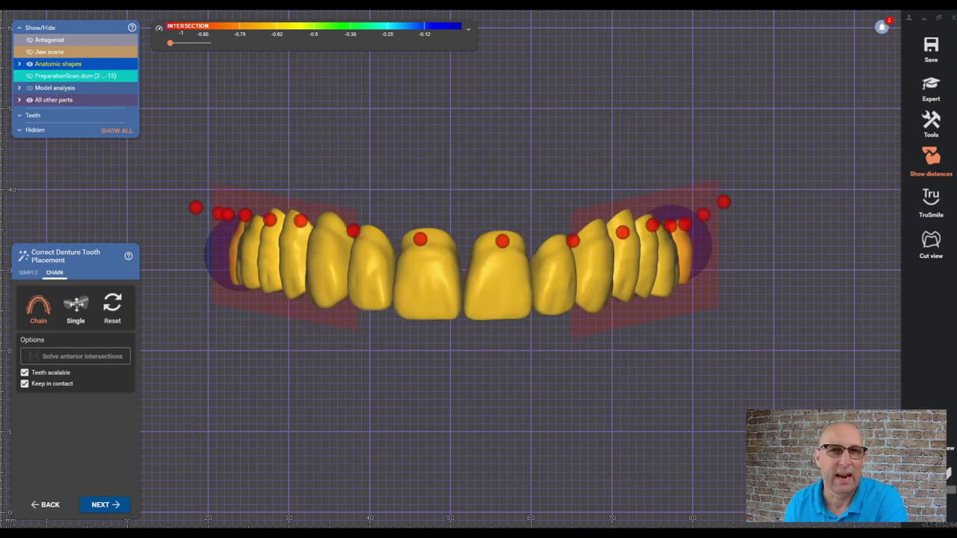
pyautogui.click(104, 505)
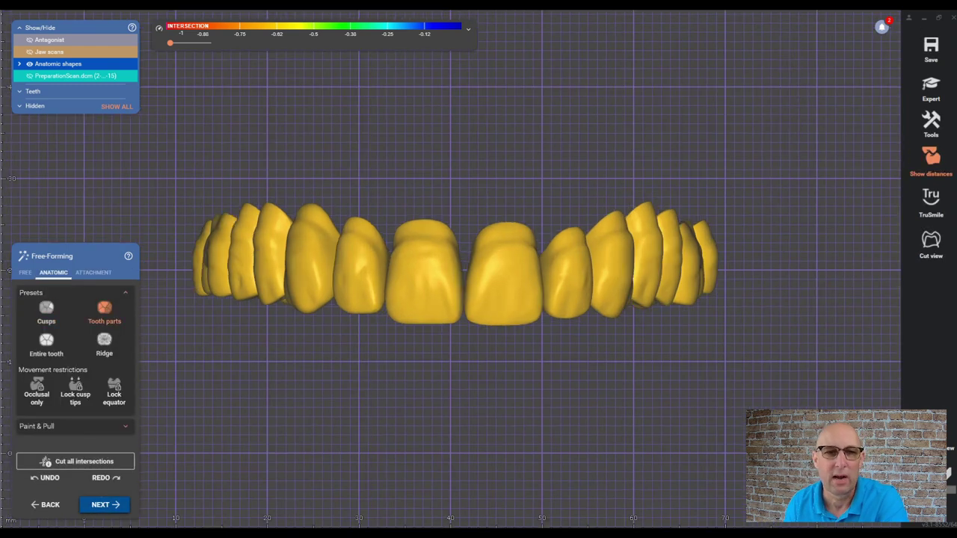
# With the anatomic shapes hidden, mark the four left posterior teeth on the pre-op scan for adaptation, using Mark by click.
pyautogui.click(105, 505)
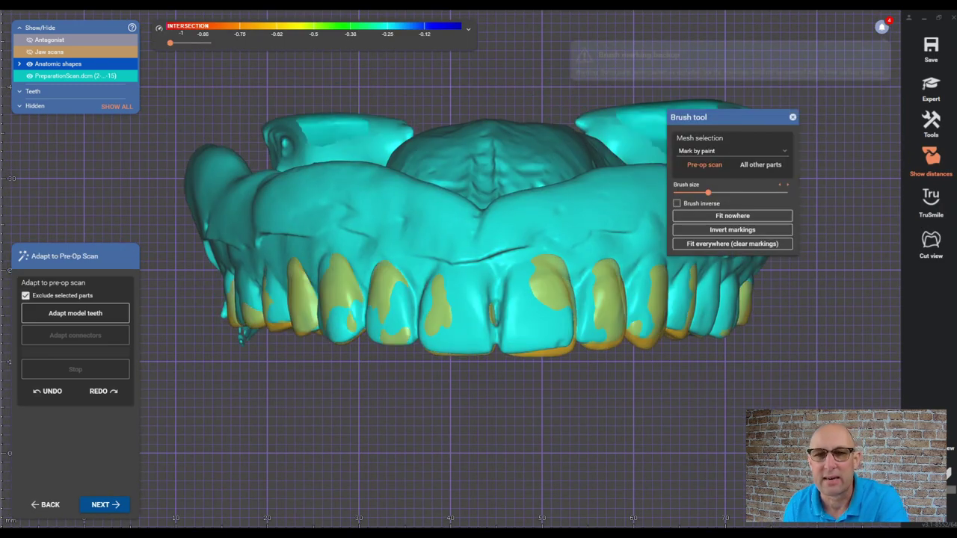
pyautogui.click(731, 151)
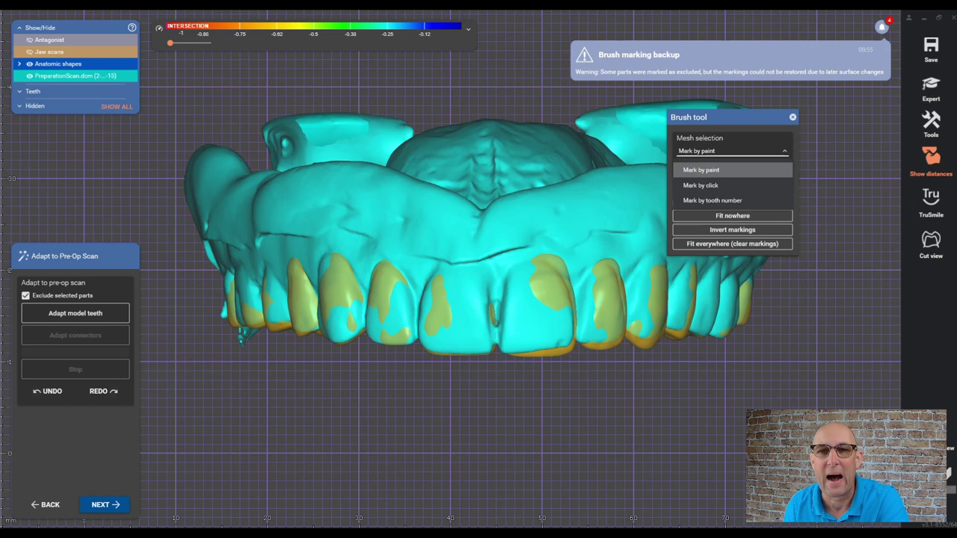
pyautogui.click(709, 186)
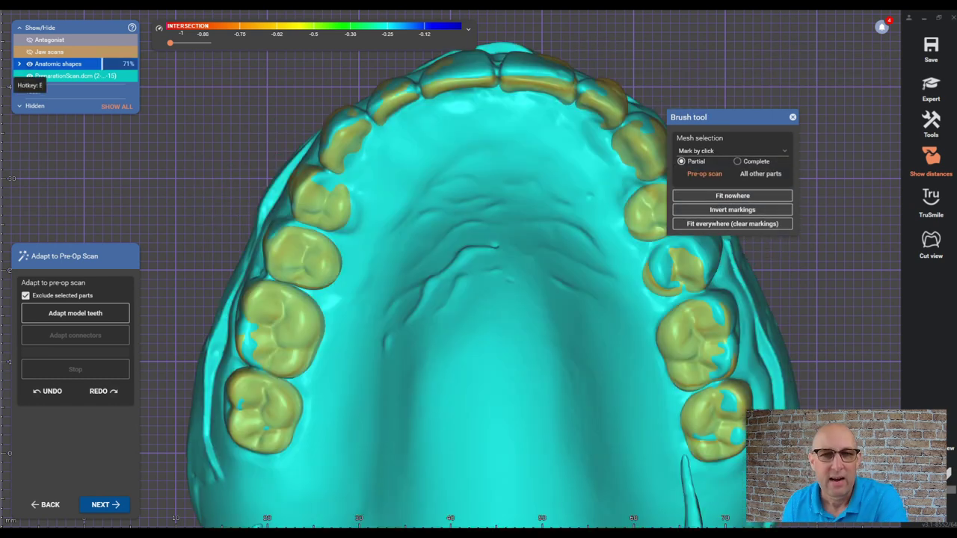
pyautogui.click(29, 63)
pyautogui.click(260, 412)
pyautogui.click(276, 326)
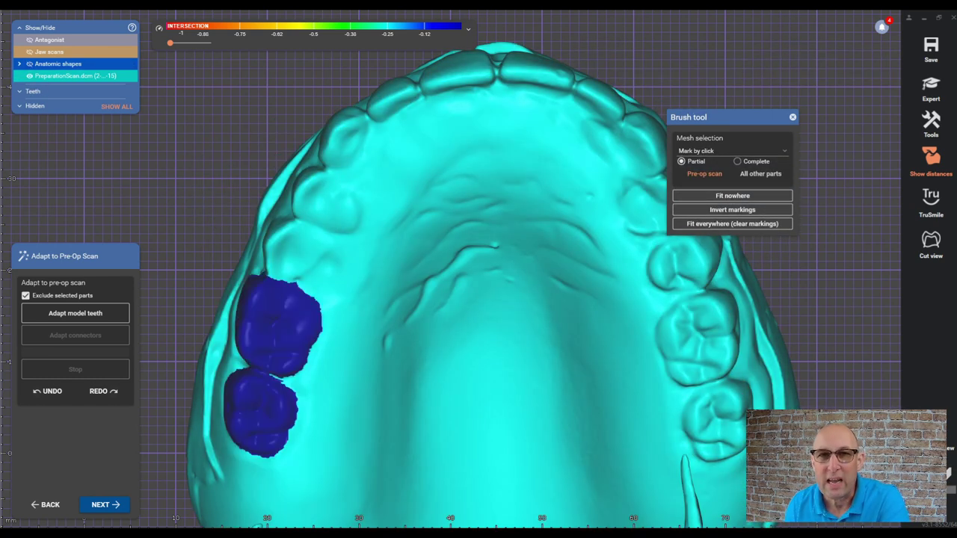
pyautogui.click(299, 249)
pyautogui.click(327, 201)
# Mark the four posterior teeth on the right side of the pre-op scan.
pyautogui.click(631, 417)
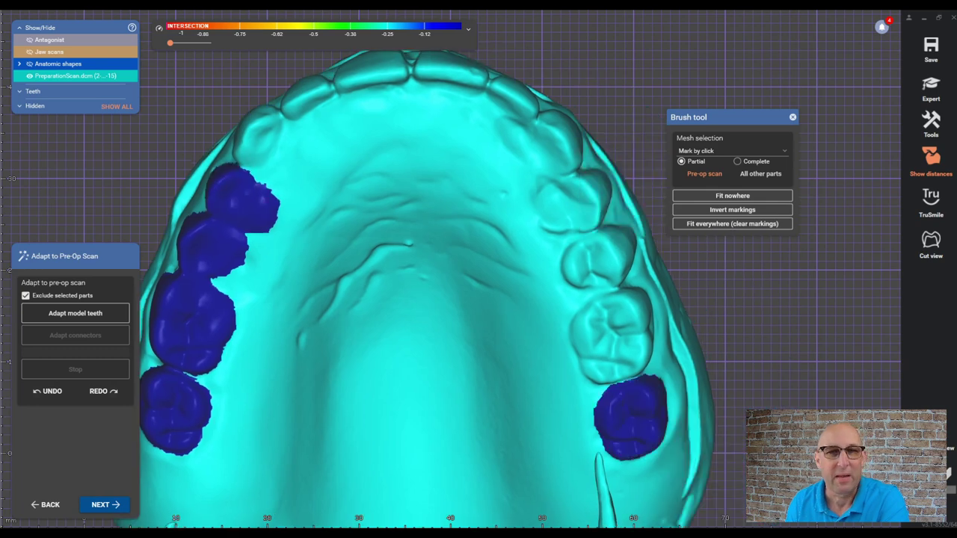
pyautogui.click(610, 333)
pyautogui.click(599, 257)
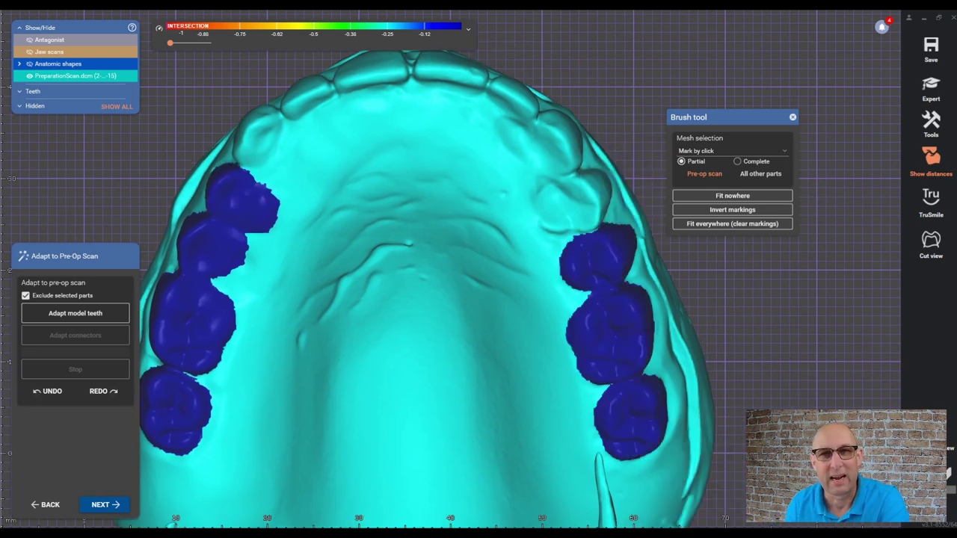
pyautogui.click(576, 196)
pyautogui.moveTo(557, 202); pyautogui.dragTo(552, 203)
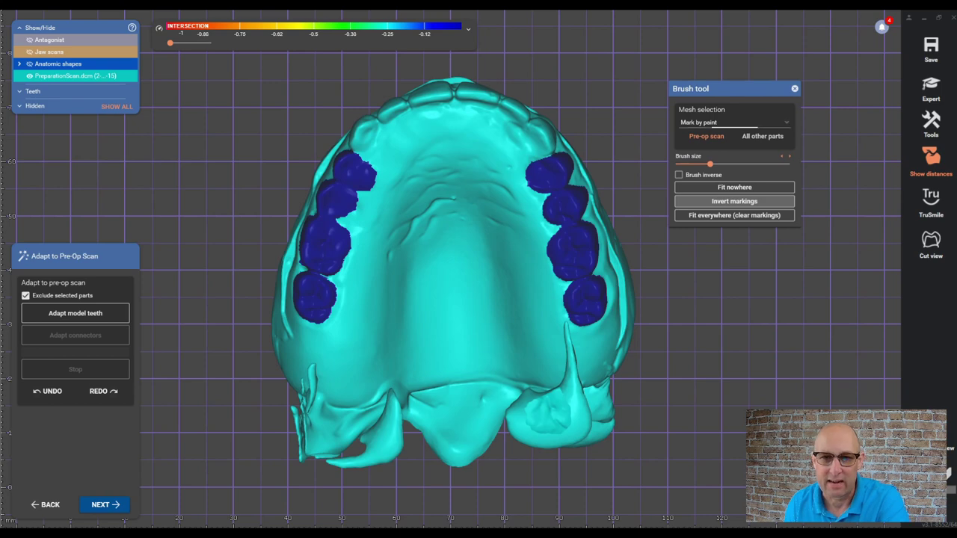
# Invert the markings and adapt the model teeth to the pre-op scan.
pyautogui.click(734, 201)
pyautogui.click(75, 314)
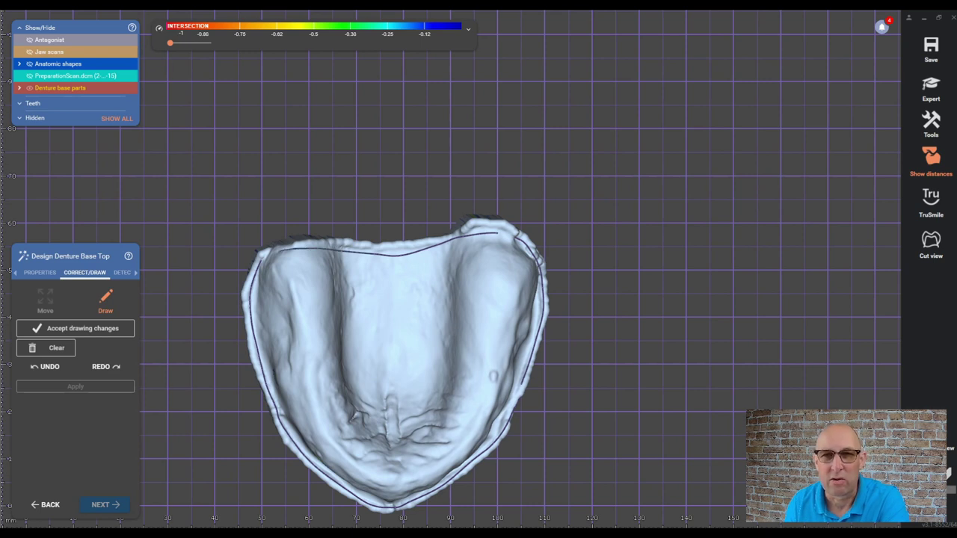
# Accept the denture base outline drawn along the border of the intaglio.
pyautogui.press('Return')
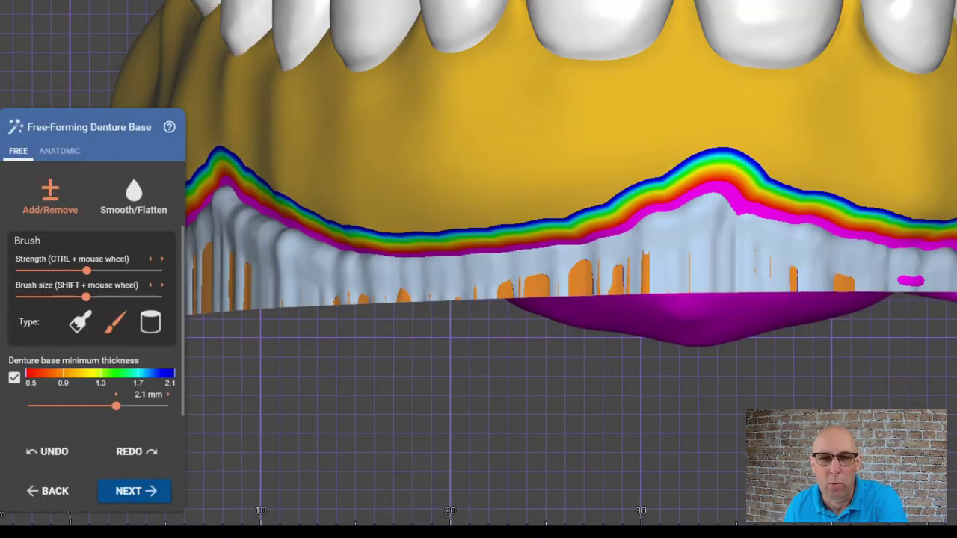
# Adjust the free-forming brush and sculpt the labial gingiva of the denture base below the anterior teeth with Add/Remove.
pyautogui.moveTo(86, 297)
pyautogui.mouseDown()
pyautogui.moveTo(107, 296)
pyautogui.moveTo(79, 270)
pyautogui.mouseUp()
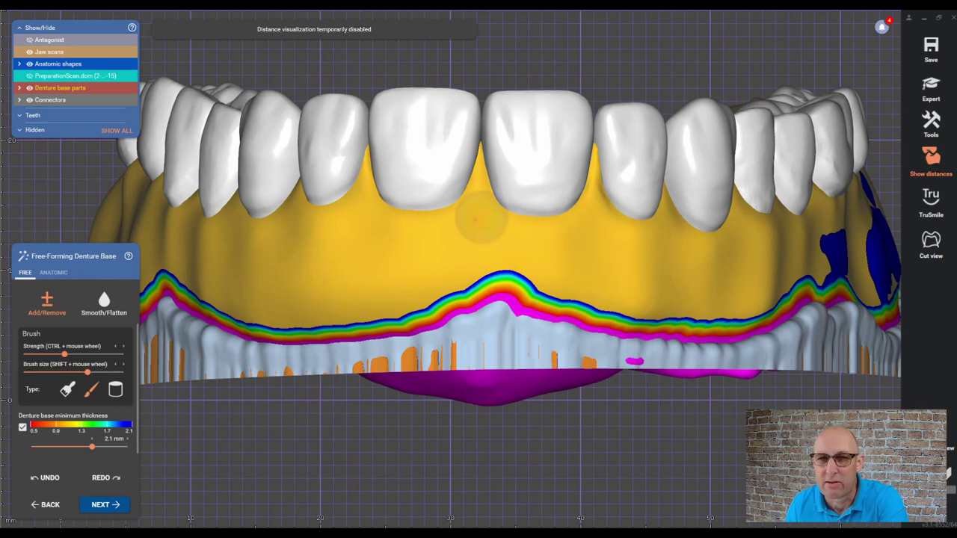
pyautogui.moveTo(481, 218)
pyautogui.mouseDown()
pyautogui.moveTo(473, 255)
pyautogui.moveTo(456, 235)
pyautogui.moveTo(486, 266)
pyautogui.mouseUp()
pyautogui.moveTo(511, 318); pyautogui.dragTo(513, 295, button='right')
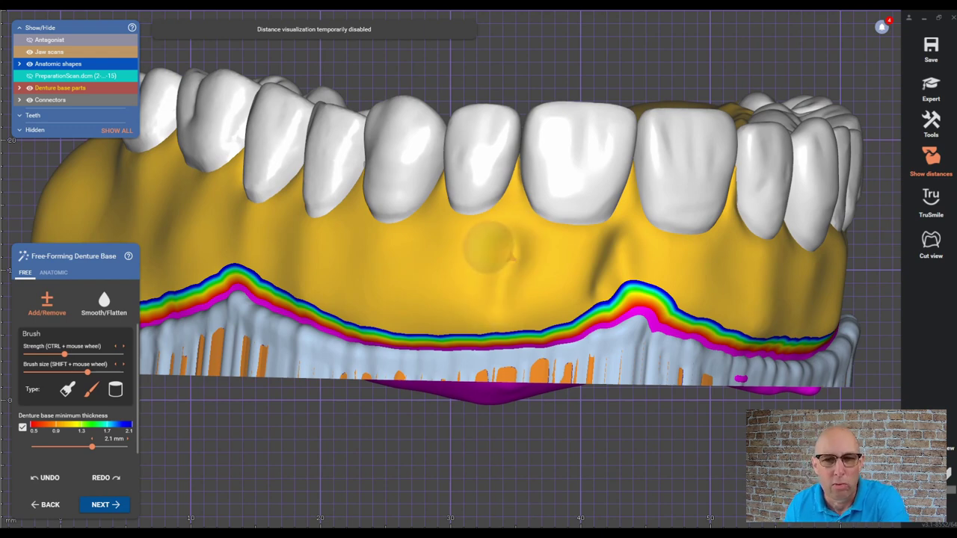
pyautogui.moveTo(495, 307); pyautogui.dragTo(568, 274, button='right')
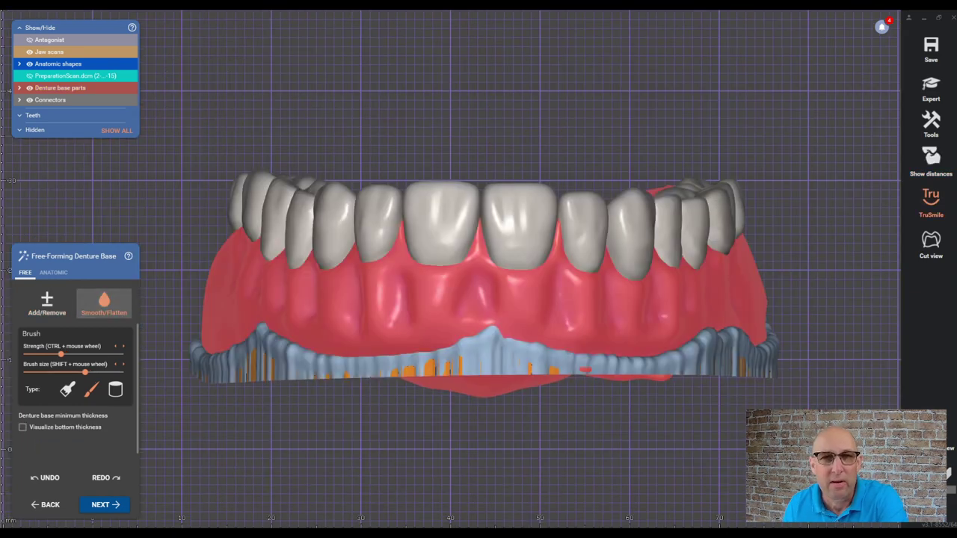
# Smooth the outer gingival surface of the denture base from the posterior flank to the anterior area with Smooth/Flatten.
pyautogui.moveTo(479, 299); pyautogui.dragTo(658, 299, button='right')
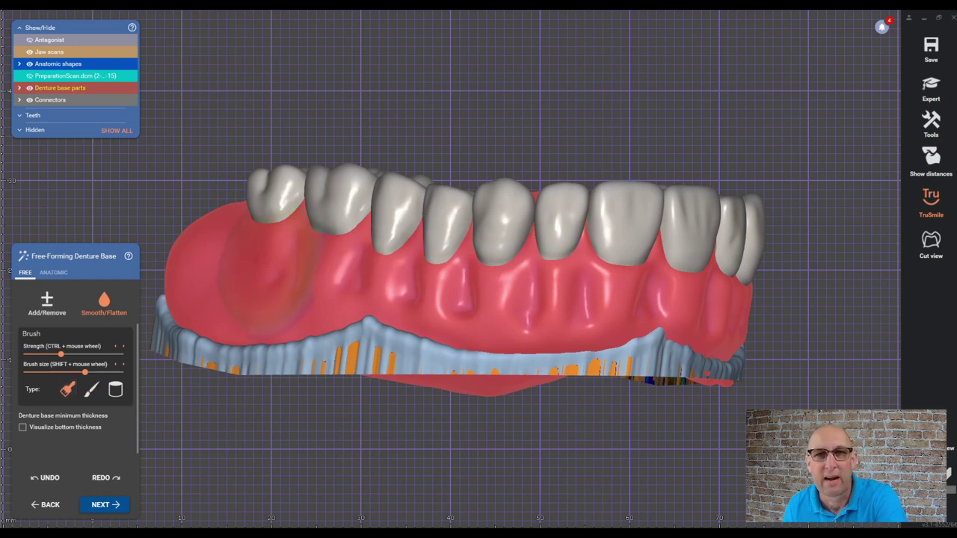
pyautogui.moveTo(265, 277)
pyautogui.mouseDown()
pyautogui.moveTo(456, 299)
pyautogui.moveTo(656, 297)
pyautogui.mouseUp()
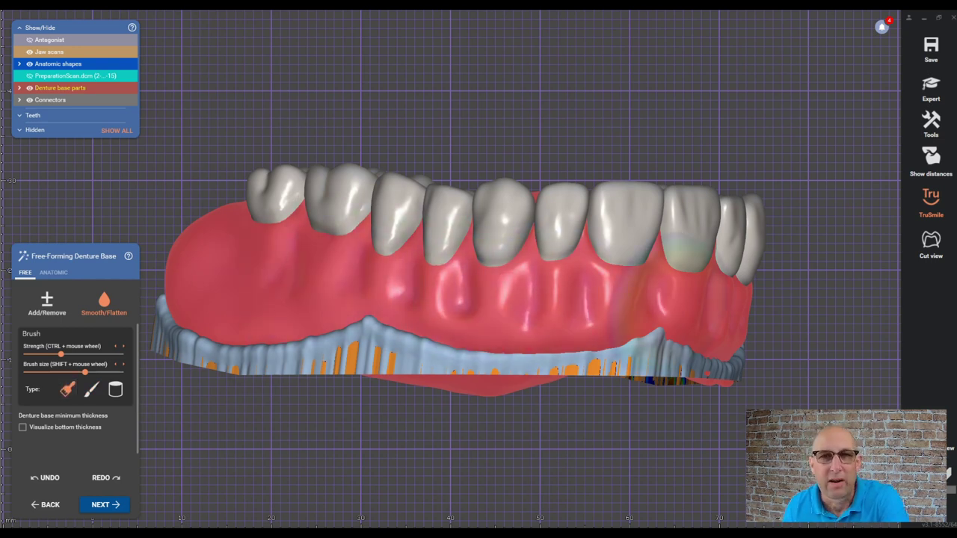
pyautogui.moveTo(691, 301); pyautogui.dragTo(400, 305, button='right')
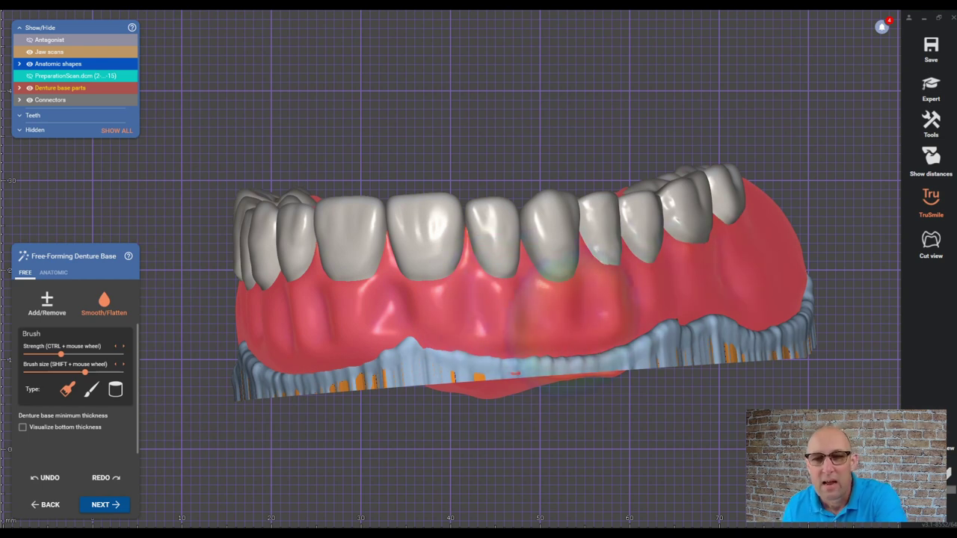
# Adapt the denture base to the teeth, and merge and save the restorations.
pyautogui.click(104, 505)
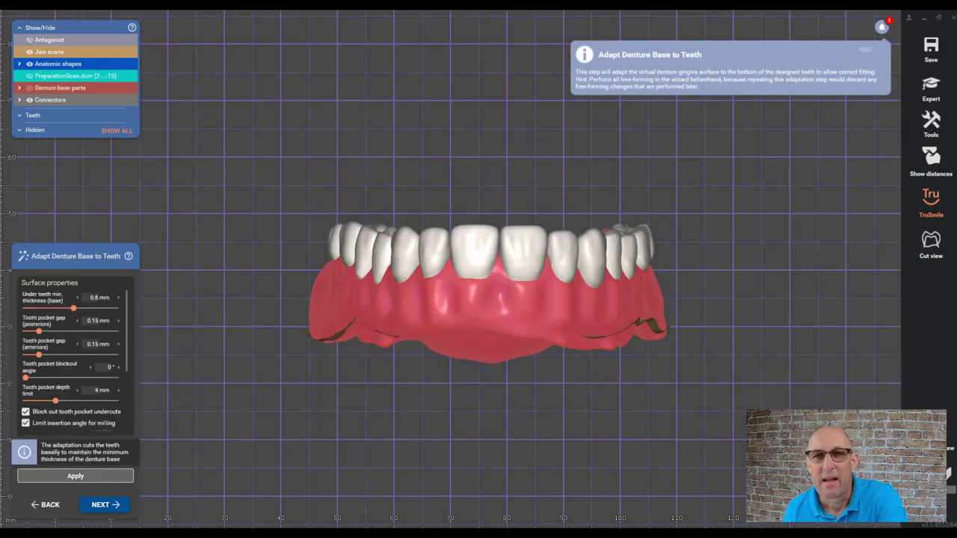
pyautogui.click(75, 476)
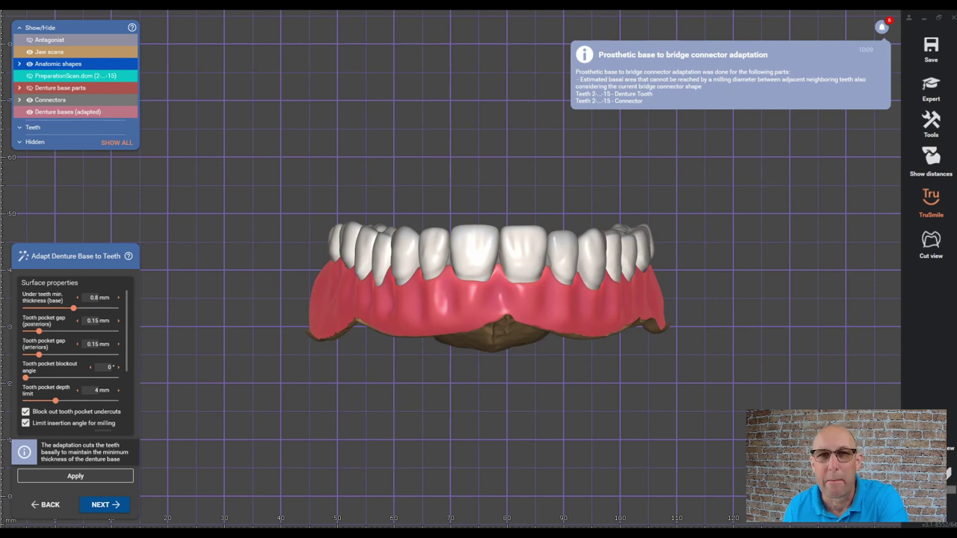
pyautogui.click(105, 505)
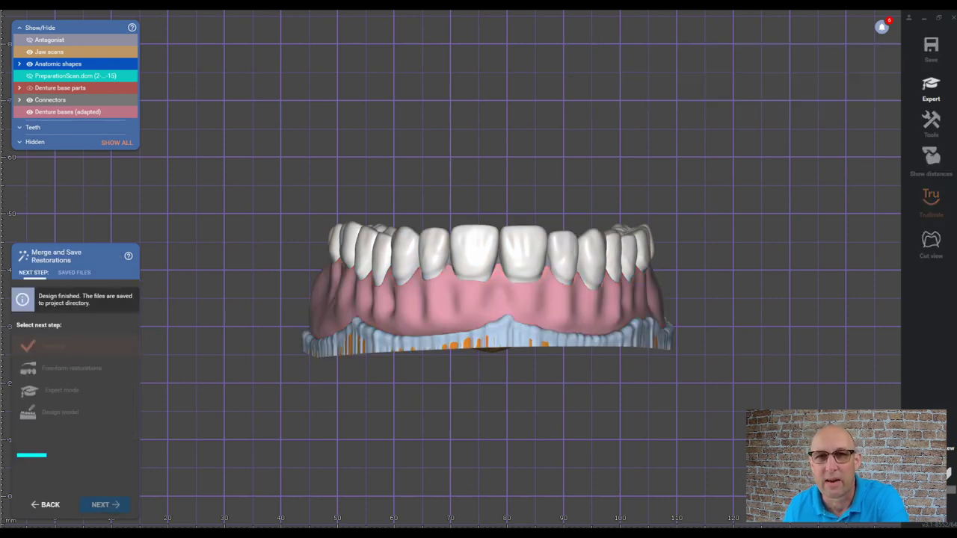